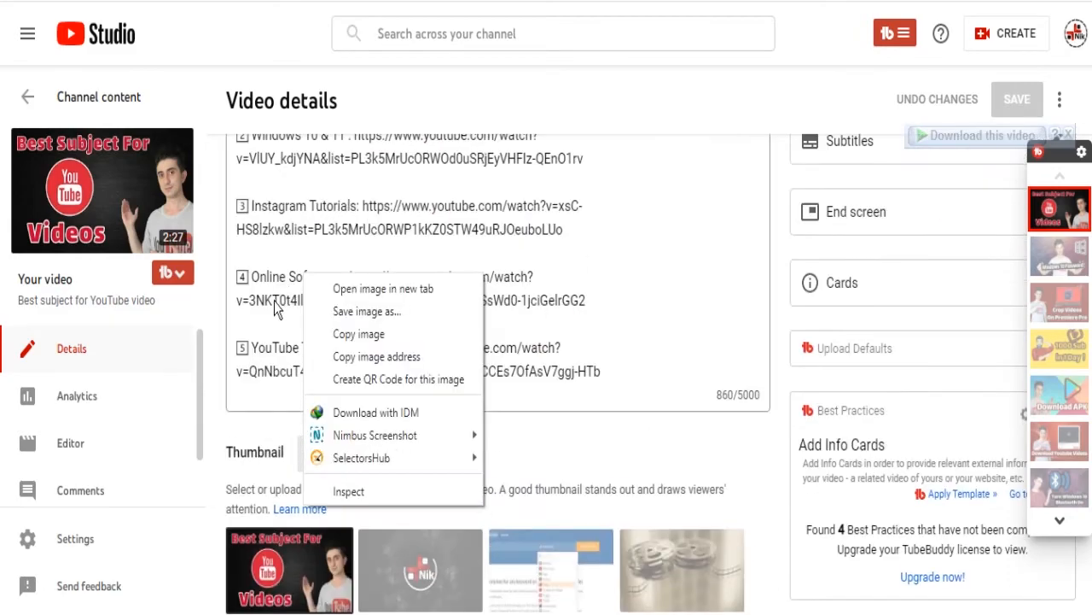
click(223, 398)
right_click(221, 452)
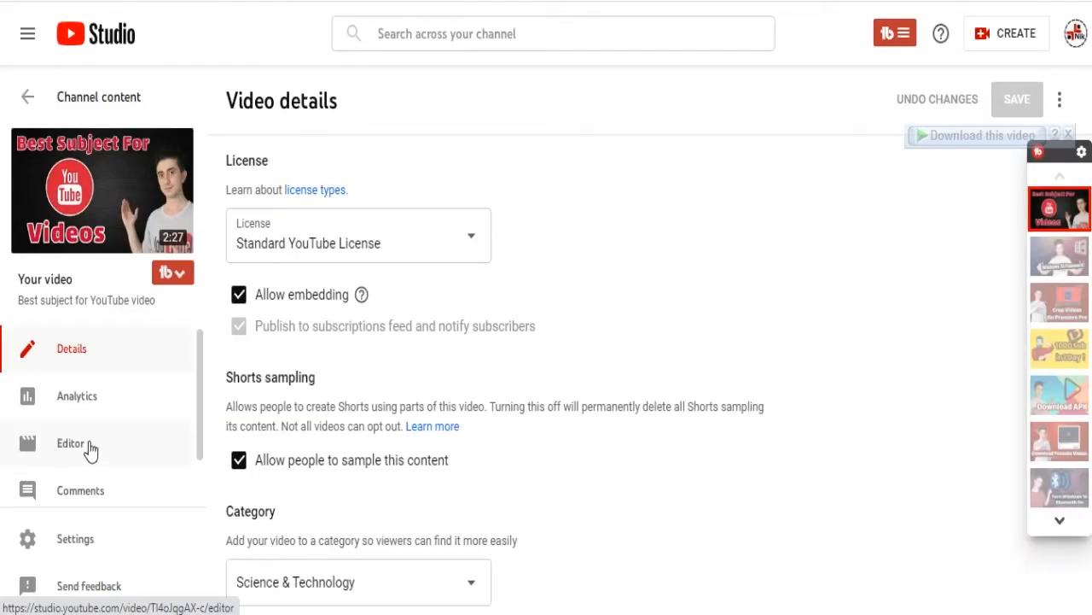
- Open the video editor for "Best subject for YouTube video"
click(90, 446)
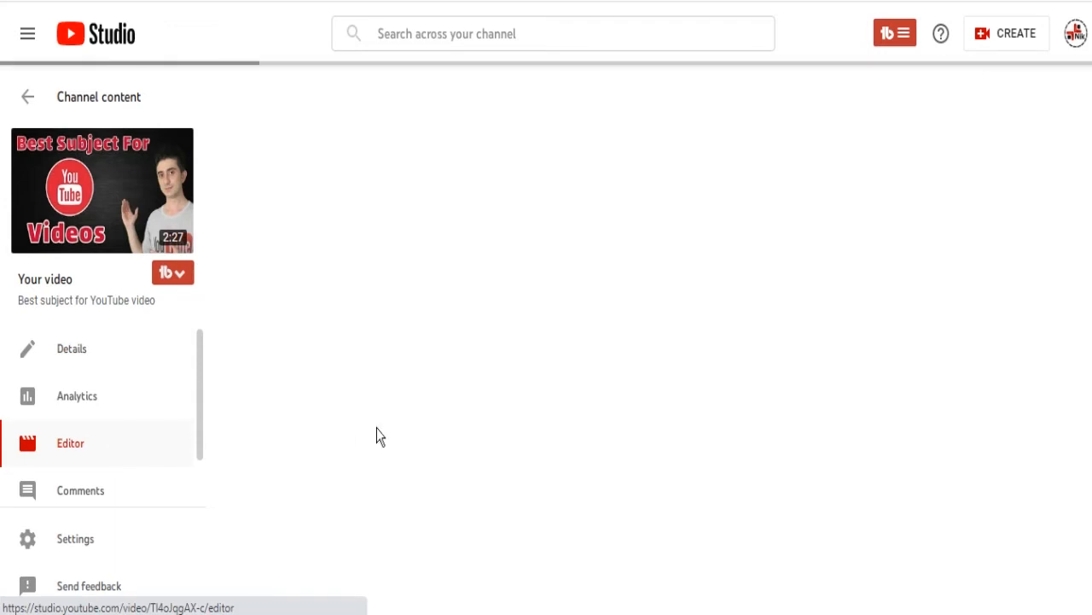
scroll(580, 268, up, 2)
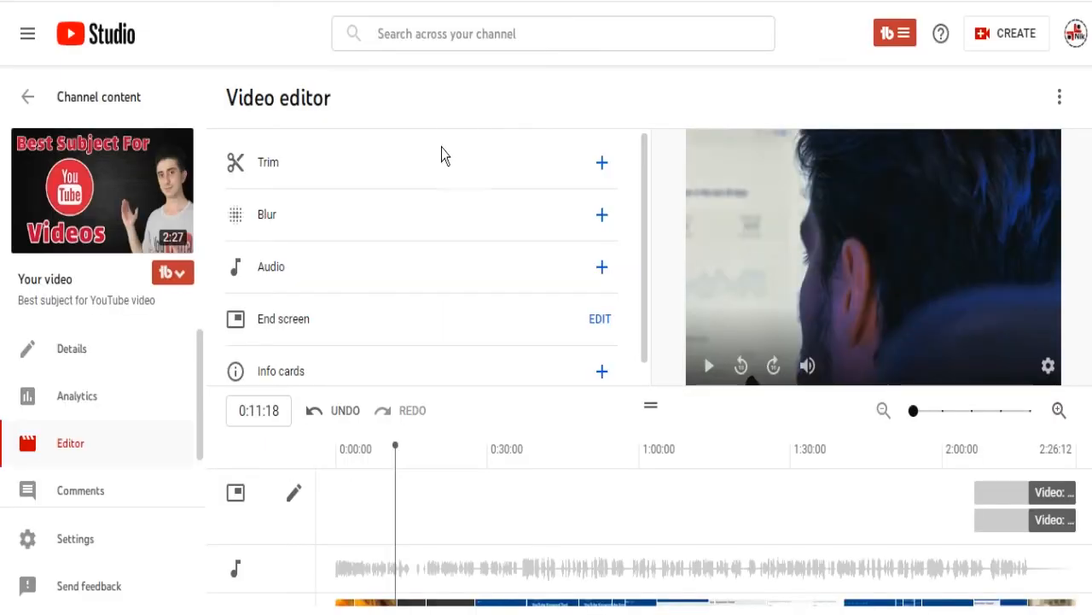
- Play the intro to find where it begins, place the playhead at 0:12:02 and split the video there with Trim
click(709, 369)
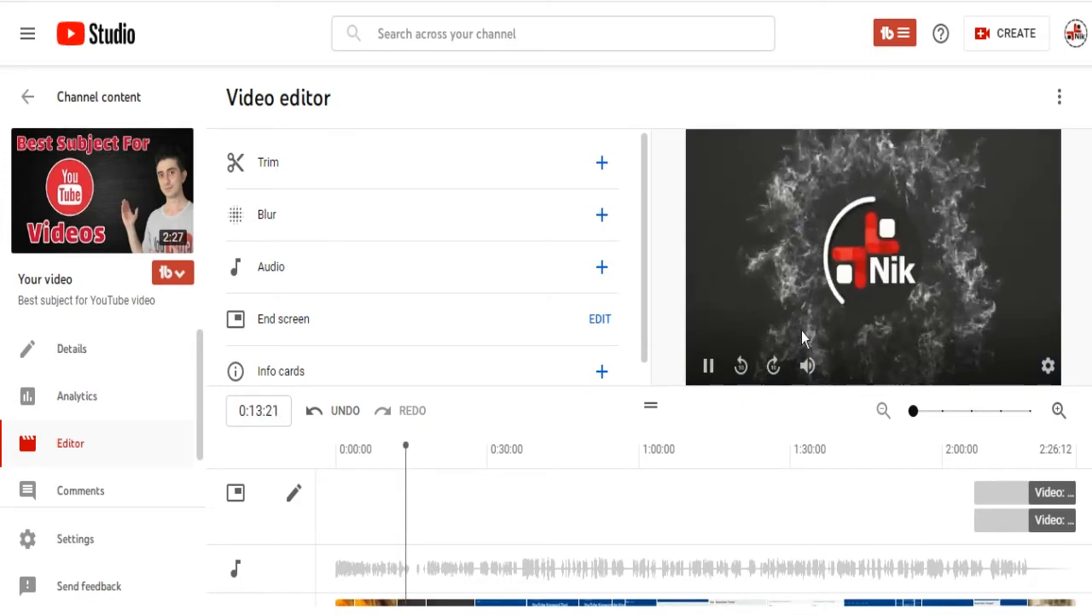
click(706, 367)
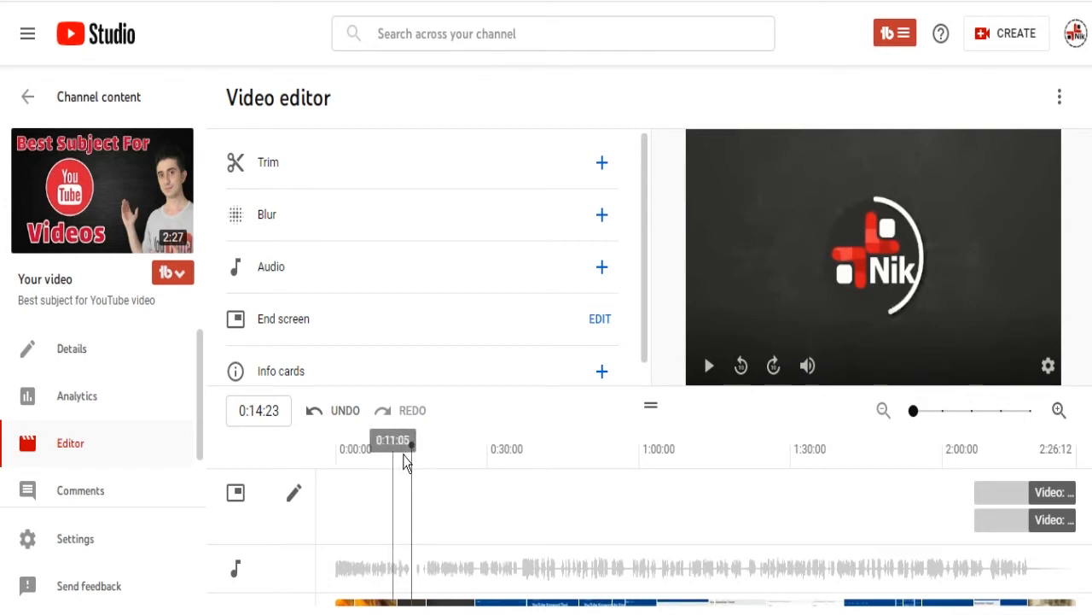
click(411, 448)
drag(412, 449, 398, 456)
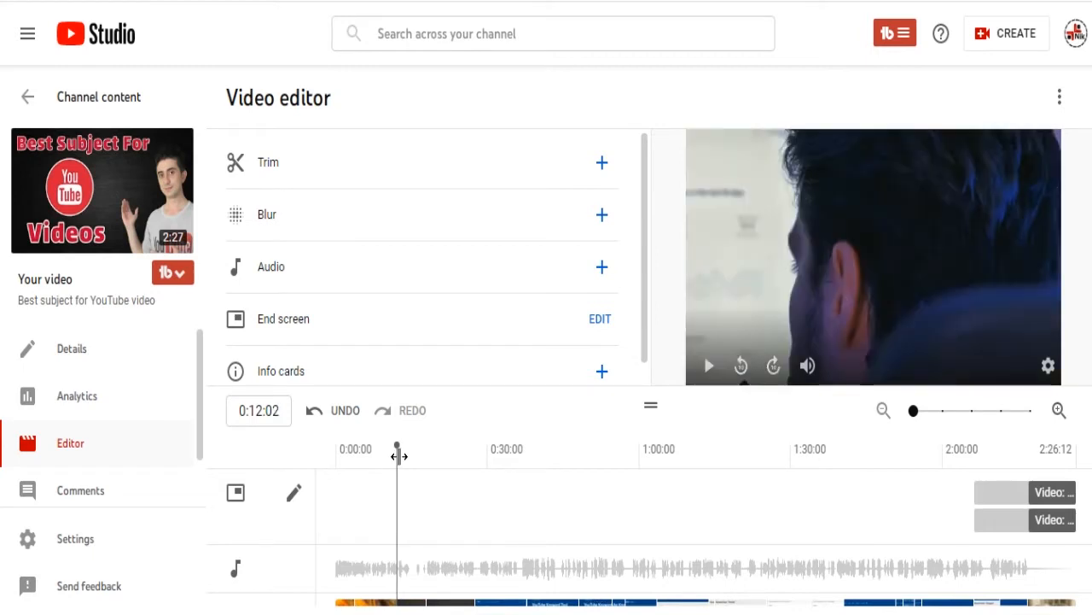
click(279, 167)
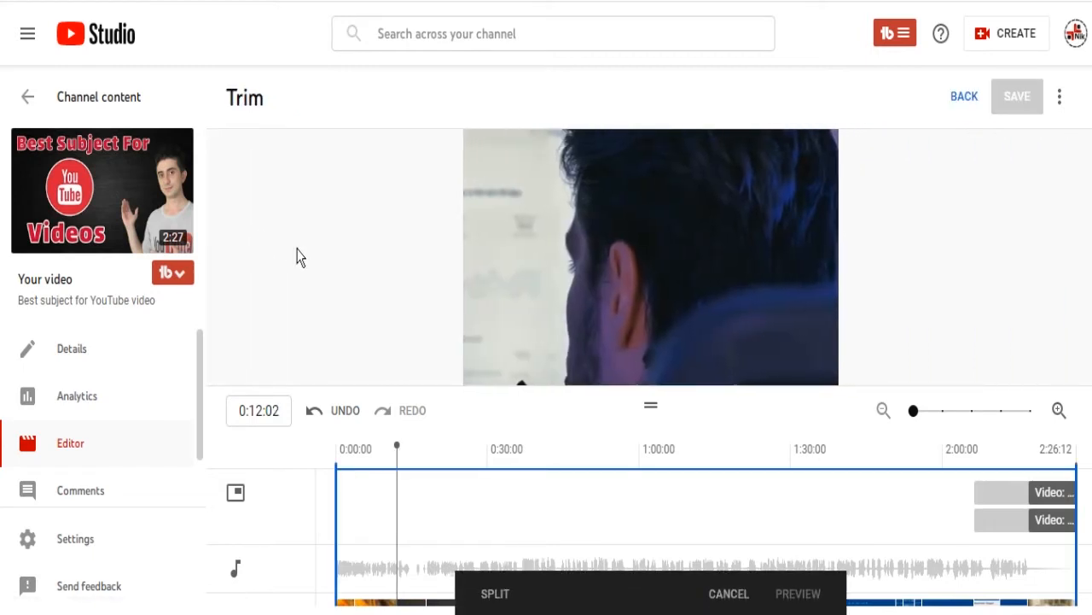
scroll(380, 301, down, 2)
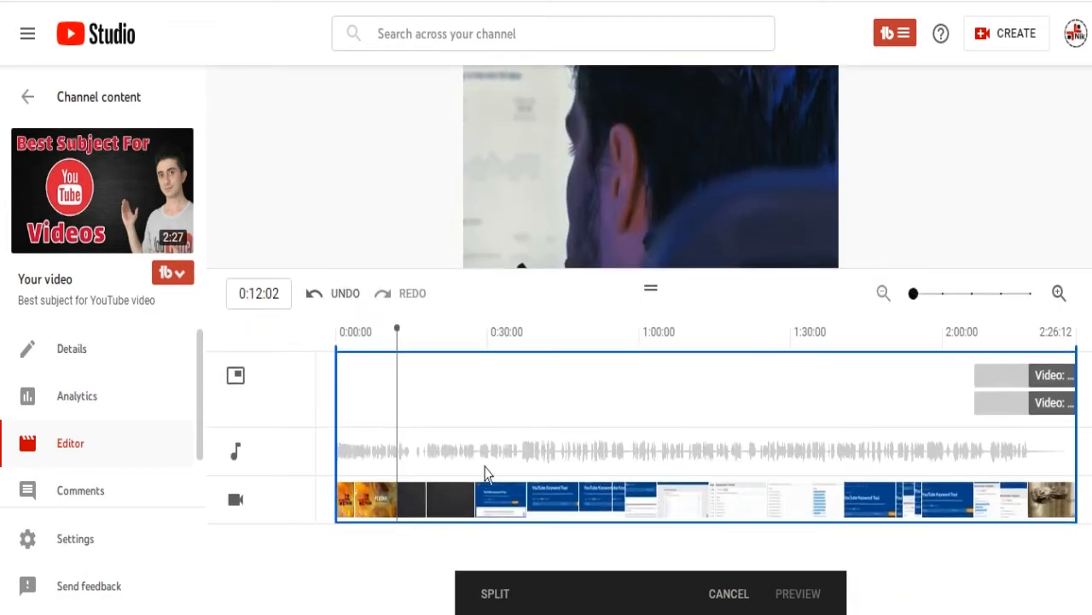
click(491, 593)
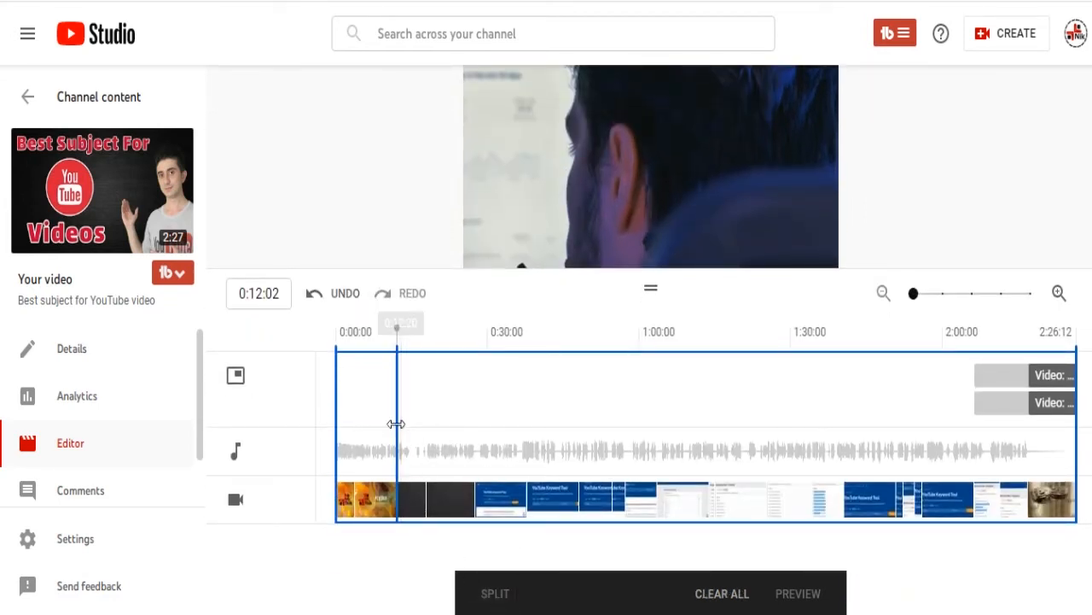
- Cut out the intro section from the split at 0:12:02 to 0:18:04, preview the trim and save it
mouse_move(407, 422)
drag(407, 422, 473, 448)
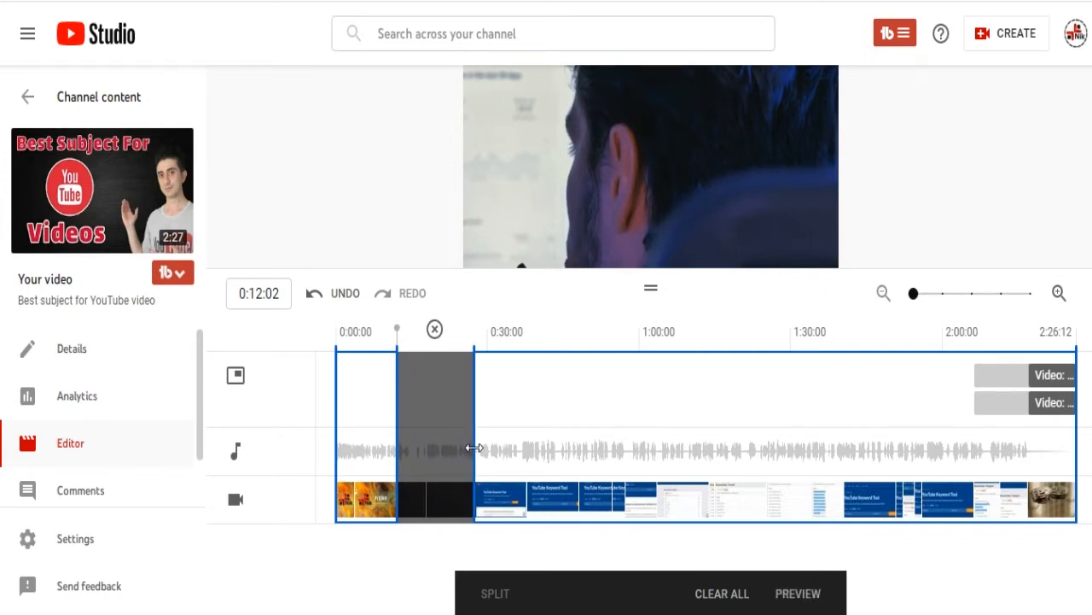
drag(396, 328, 424, 354)
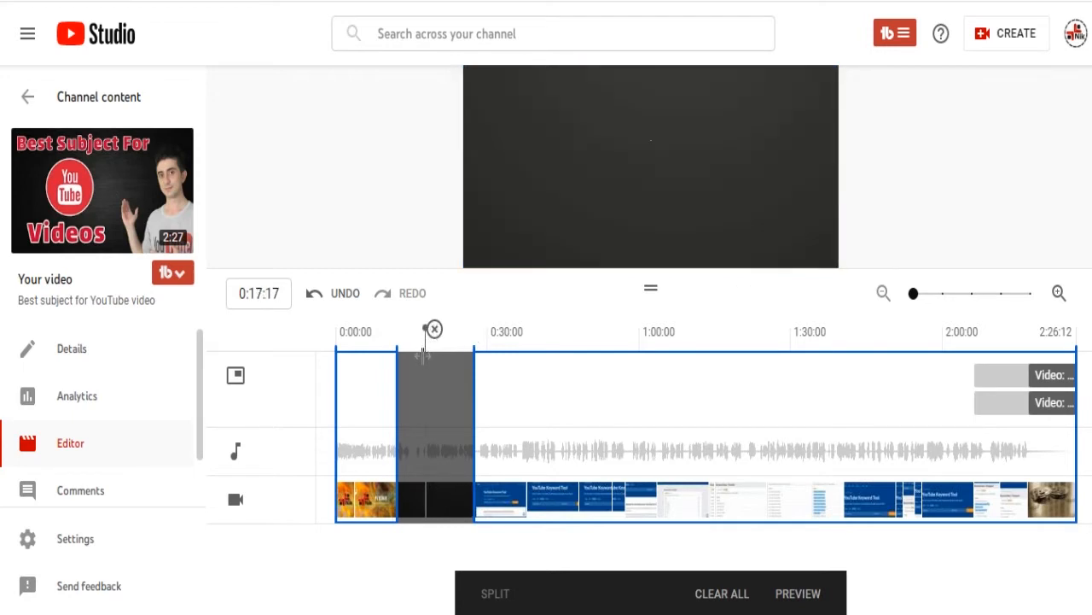
scroll(349, 305, up, 3)
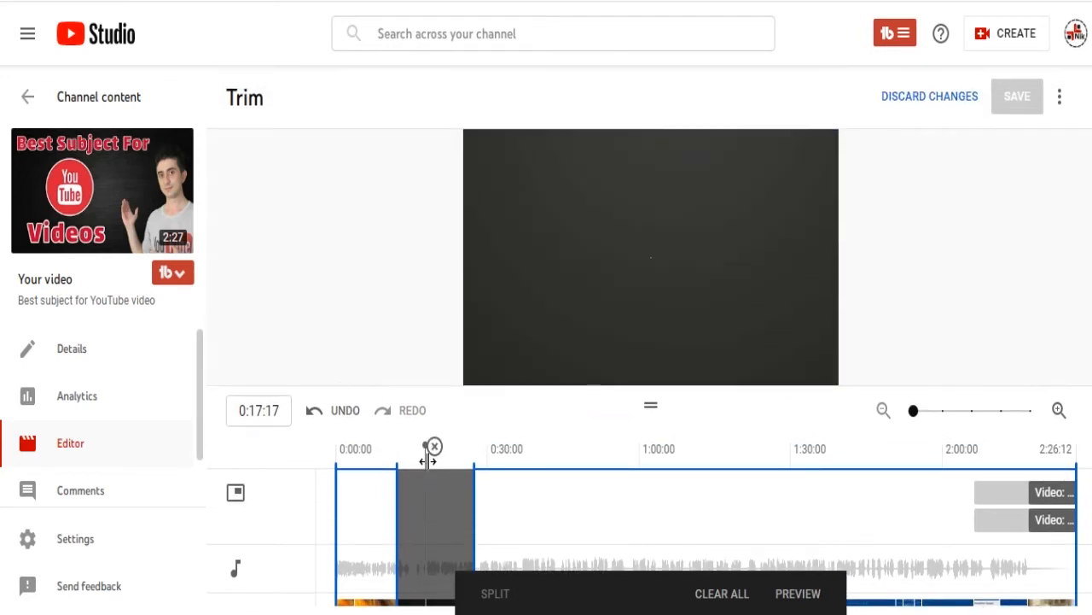
mouse_move(426, 459)
mouse_down()
mouse_move(446, 461)
mouse_move(406, 465)
mouse_move(429, 465)
mouse_up()
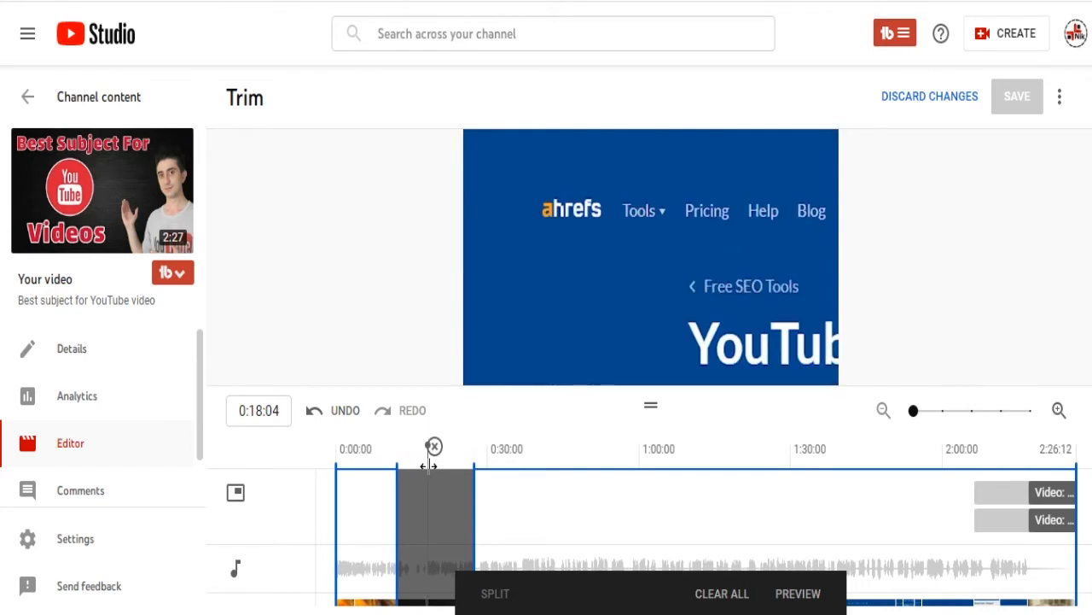
drag(472, 514, 429, 518)
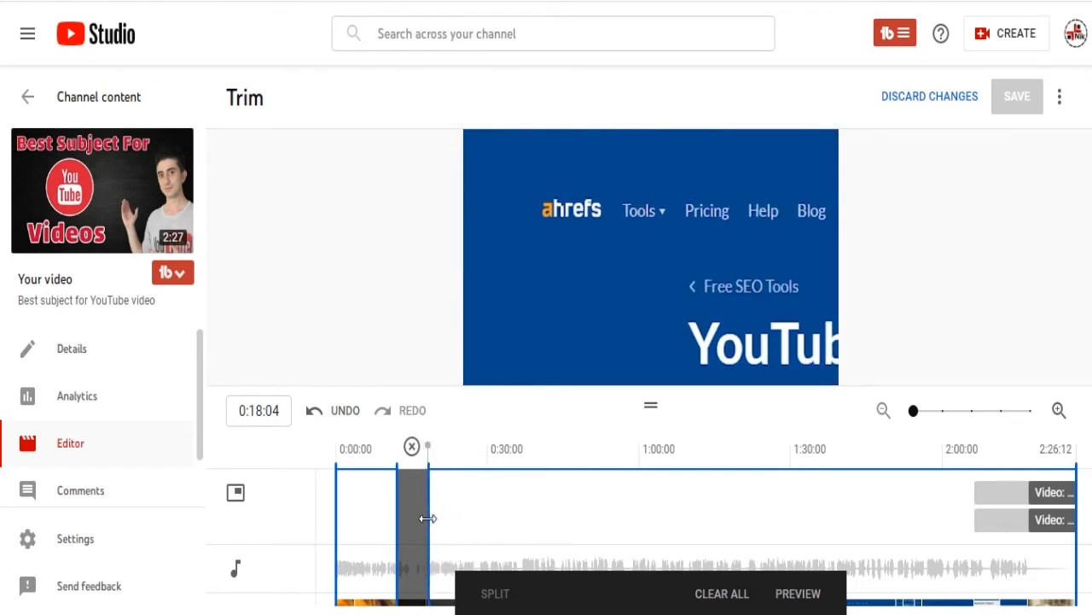
click(798, 594)
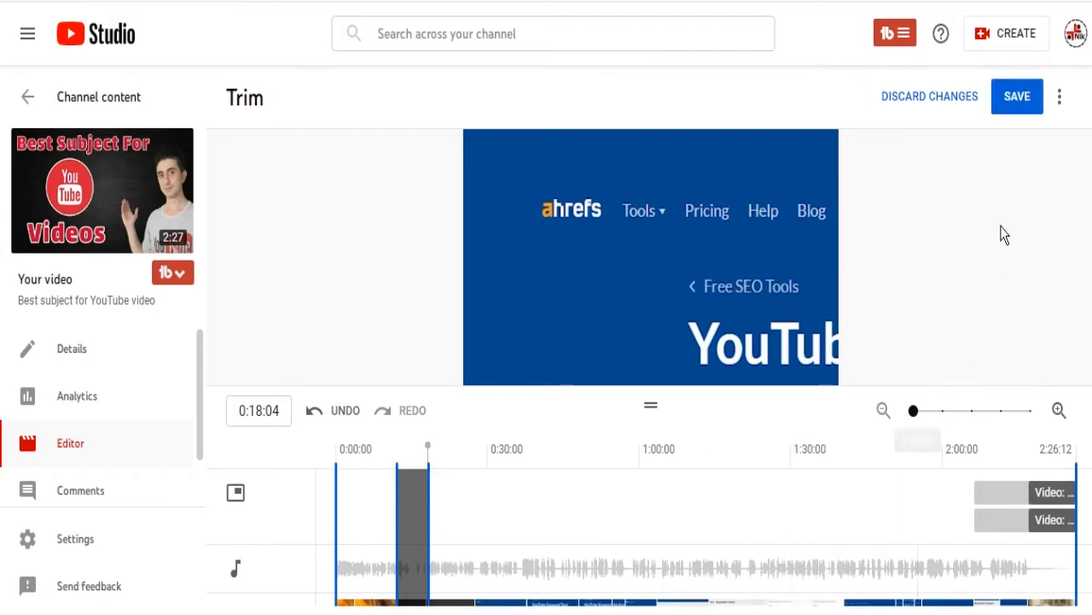
click(1016, 106)
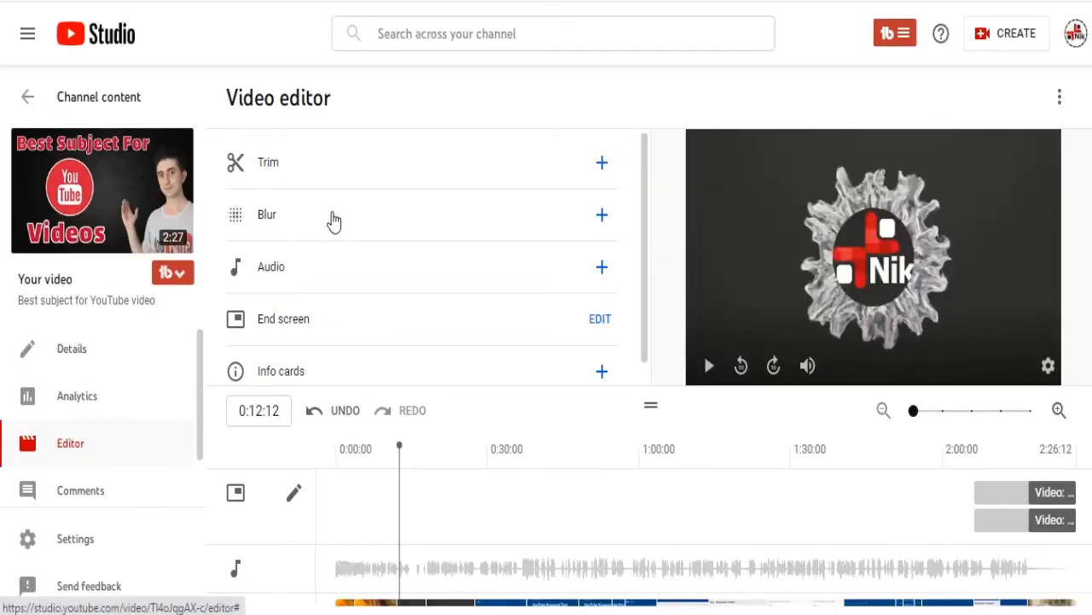
- Add an oval custom blur and stretch it vertically to cover the round channel logo
click(325, 222)
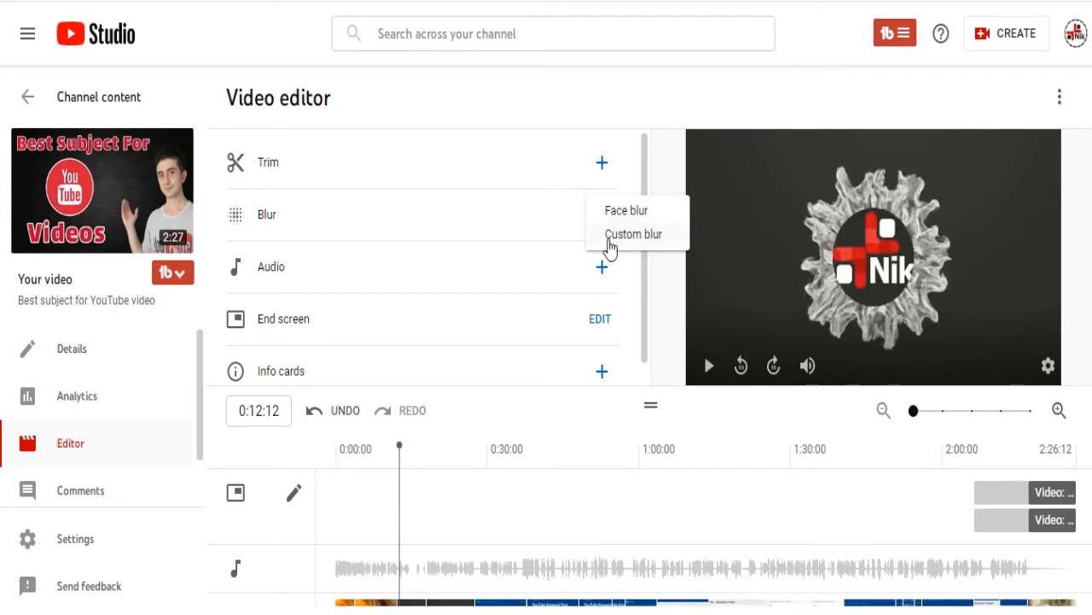
click(653, 237)
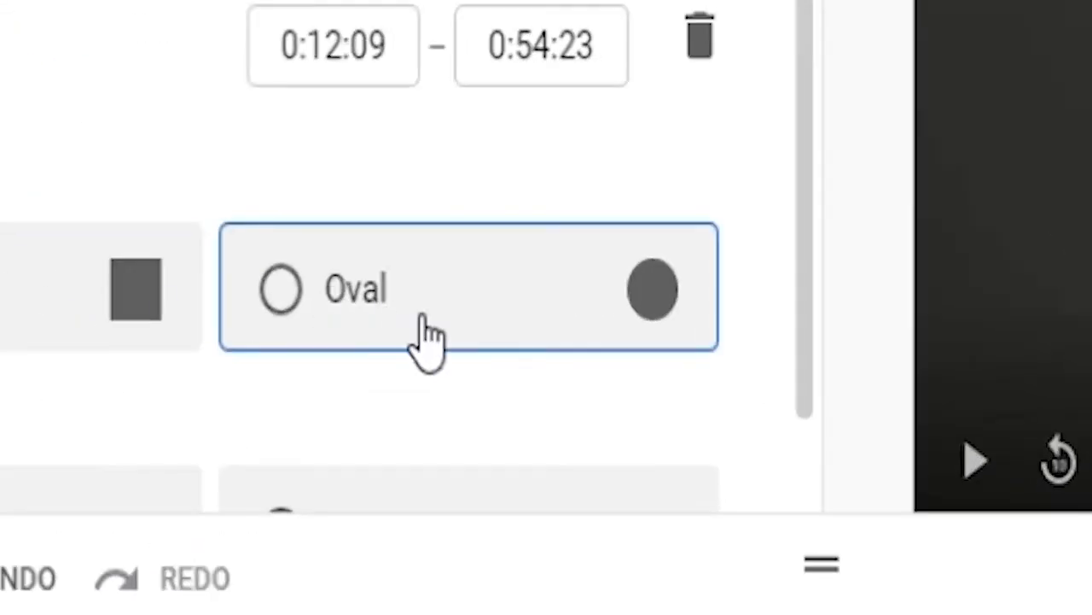
click(477, 311)
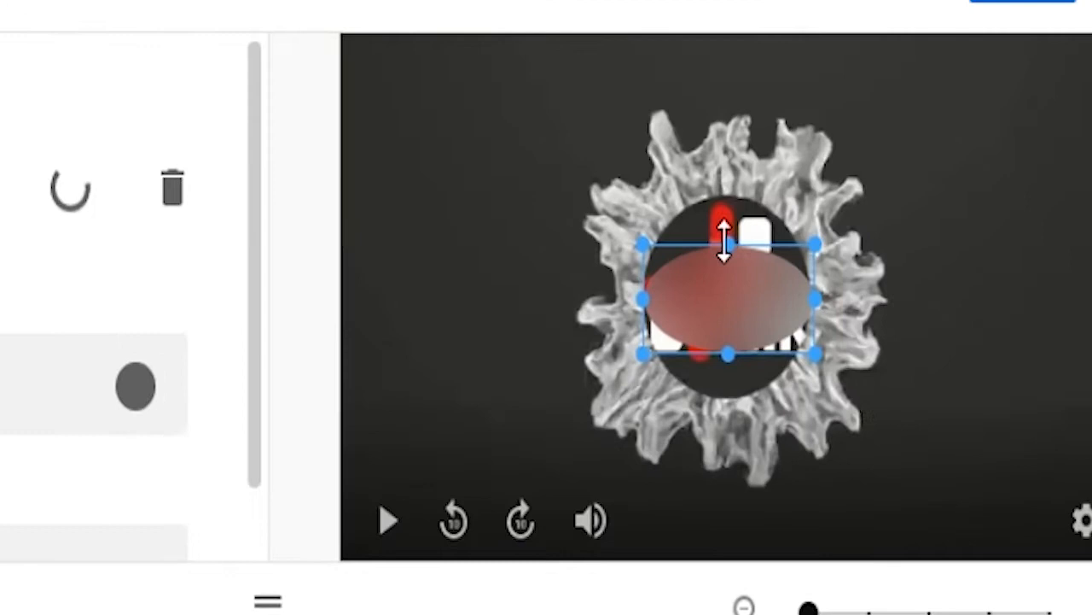
drag(872, 236, 872, 205)
drag(726, 349, 717, 398)
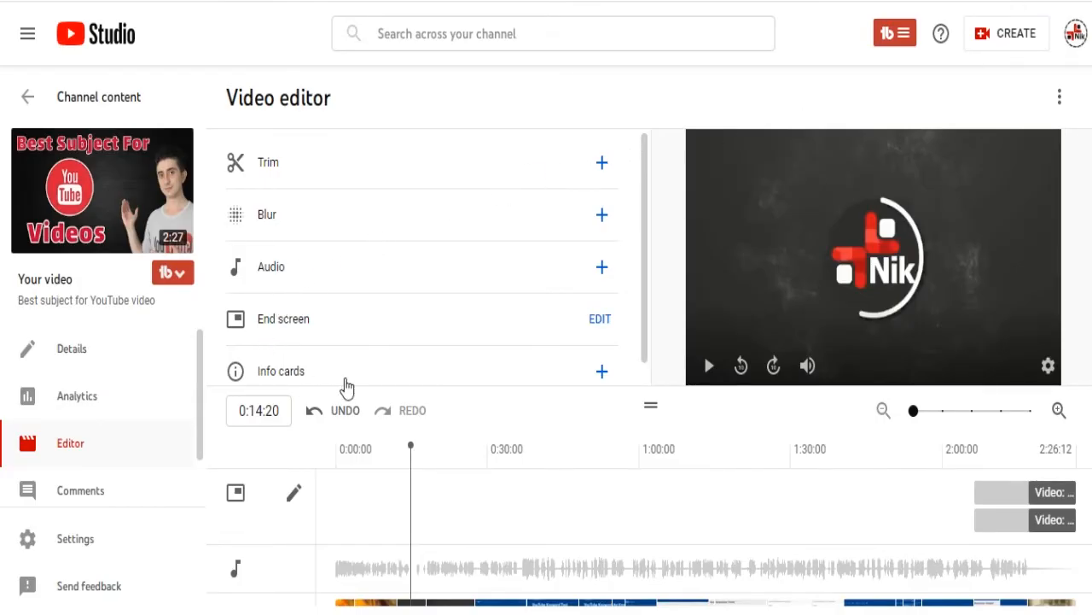
- Advance playback to 0:20:00 and add the free music track Looping Ascent to the video
click(709, 365)
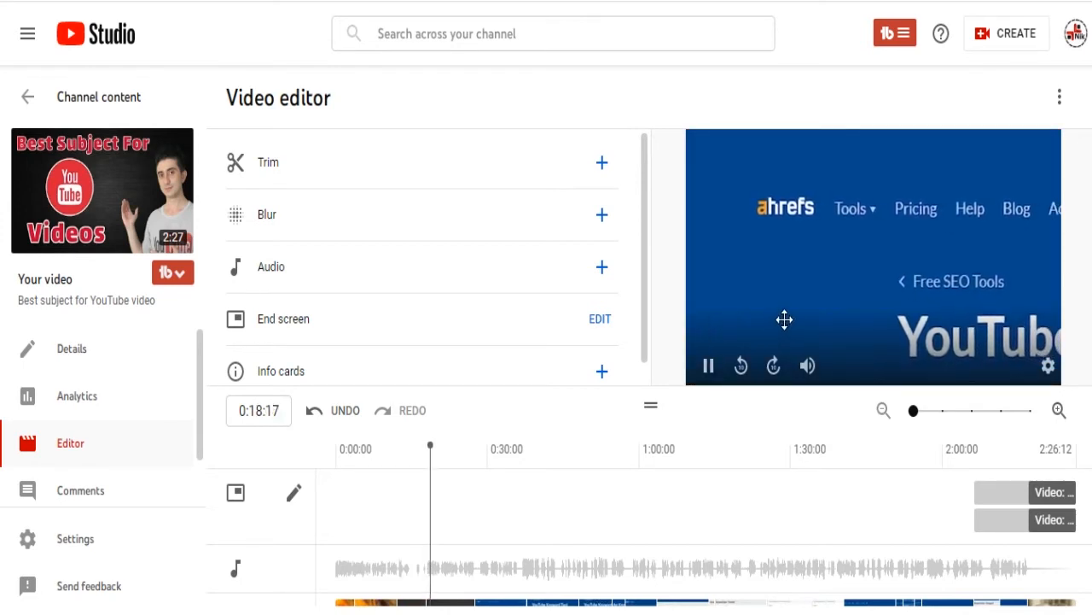
click(708, 365)
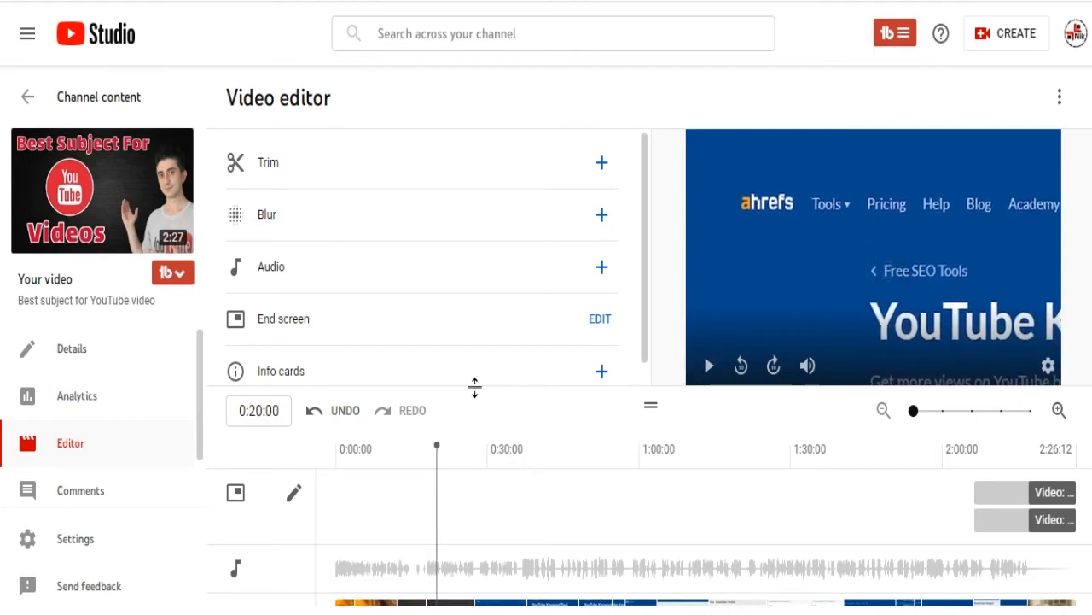
scroll(311, 376, down, 1)
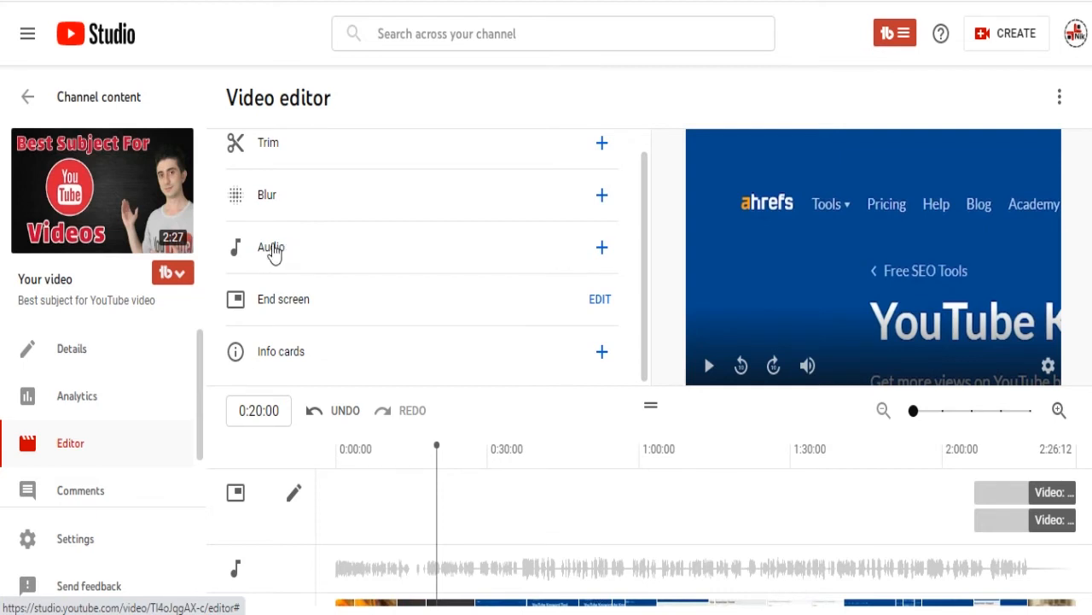
click(332, 251)
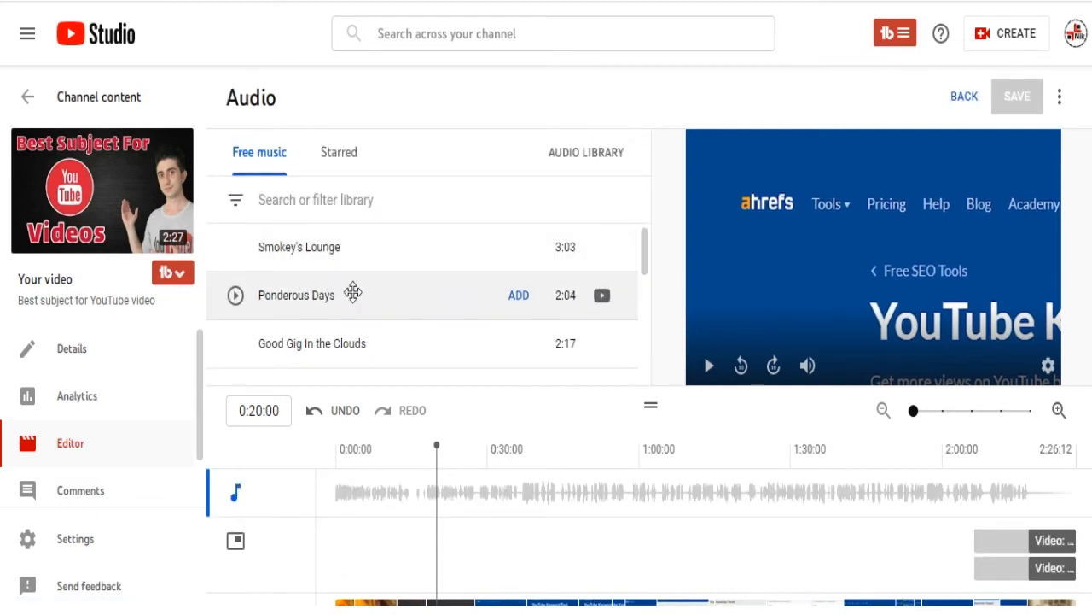
scroll(353, 293, down, 3)
scroll(354, 293, up, 1)
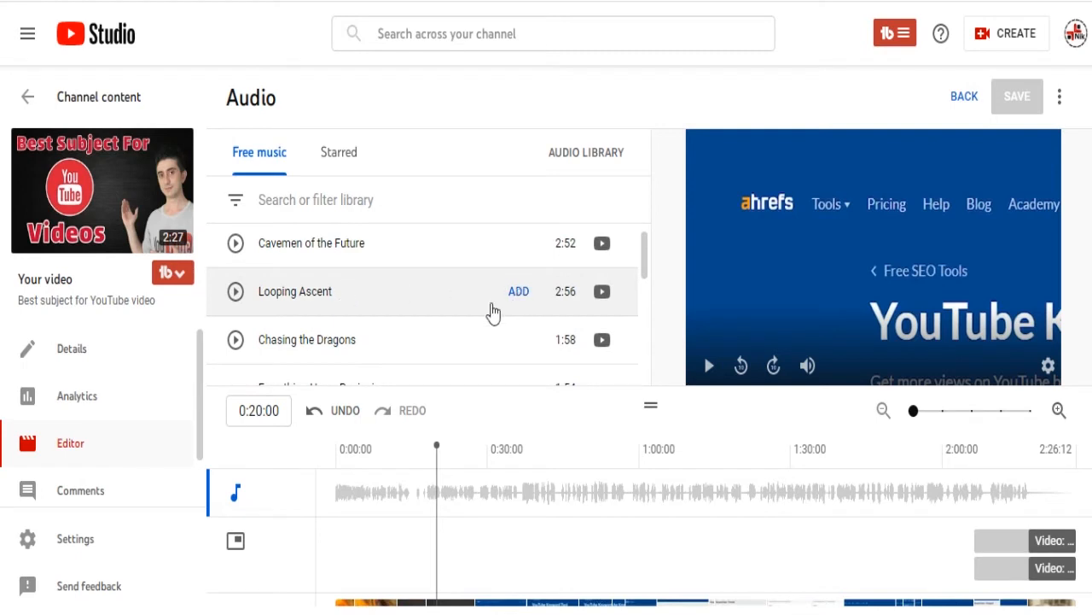
click(509, 299)
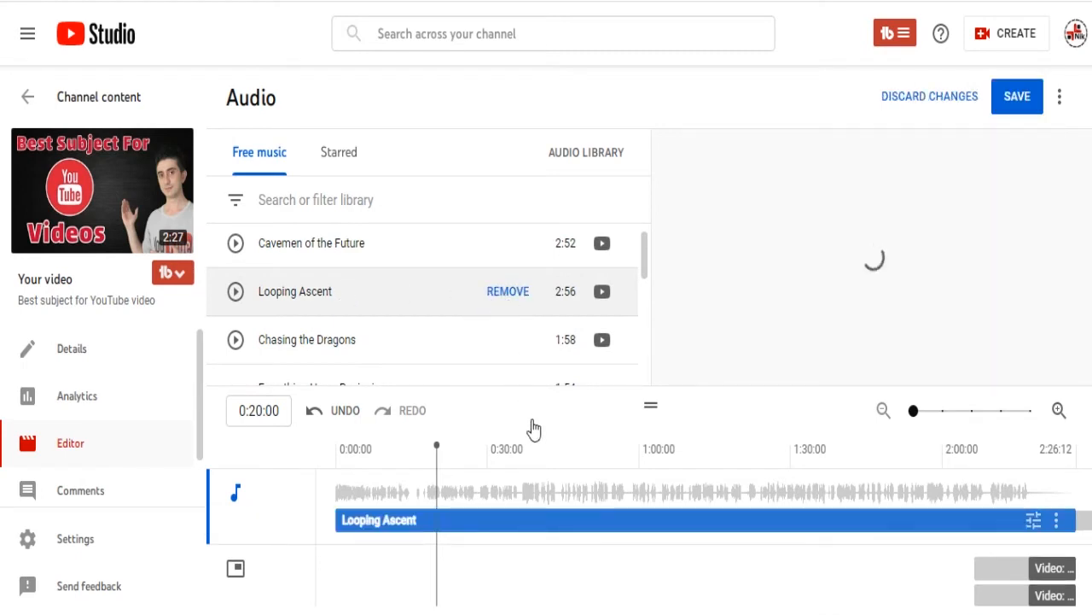
- Shorten the Looping Ascent clip to start at 0:20:00 and end shortly before the 1:00:00 mark
scroll(522, 480, down, 2)
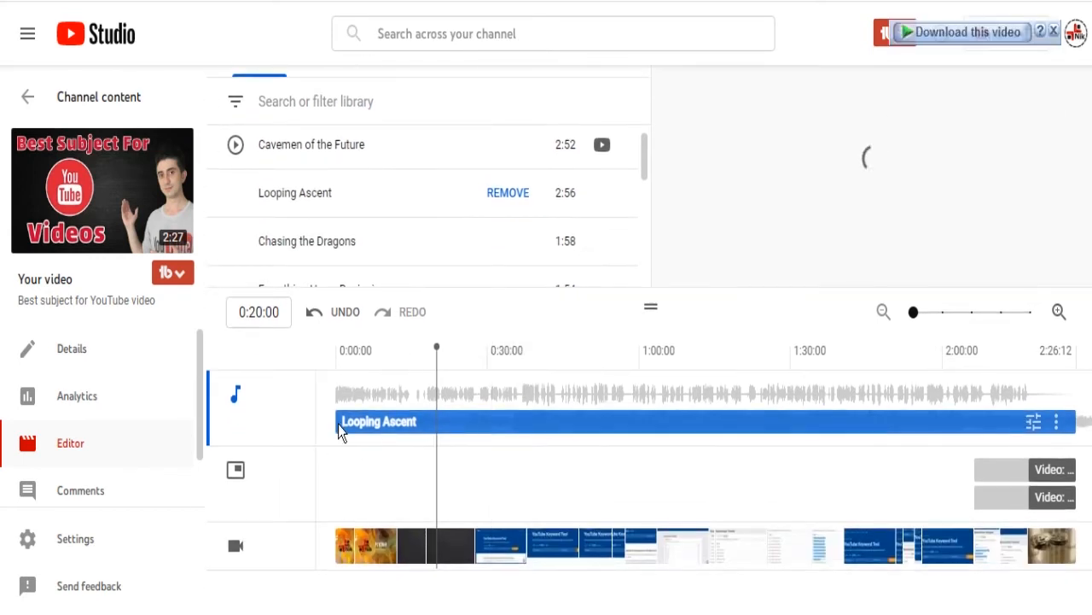
drag(331, 421, 435, 424)
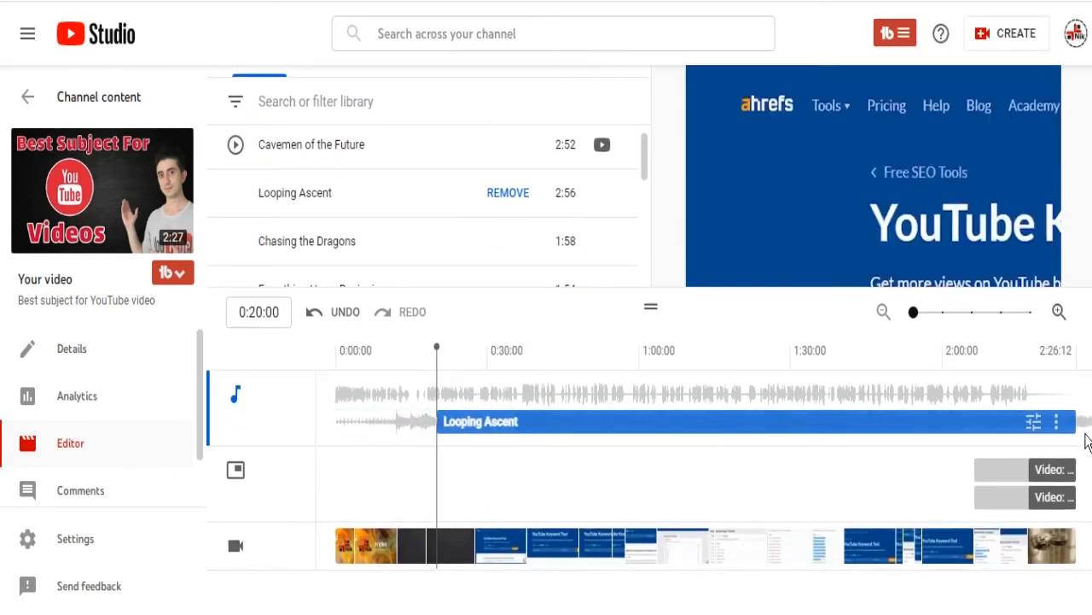
drag(1075, 421, 617, 439)
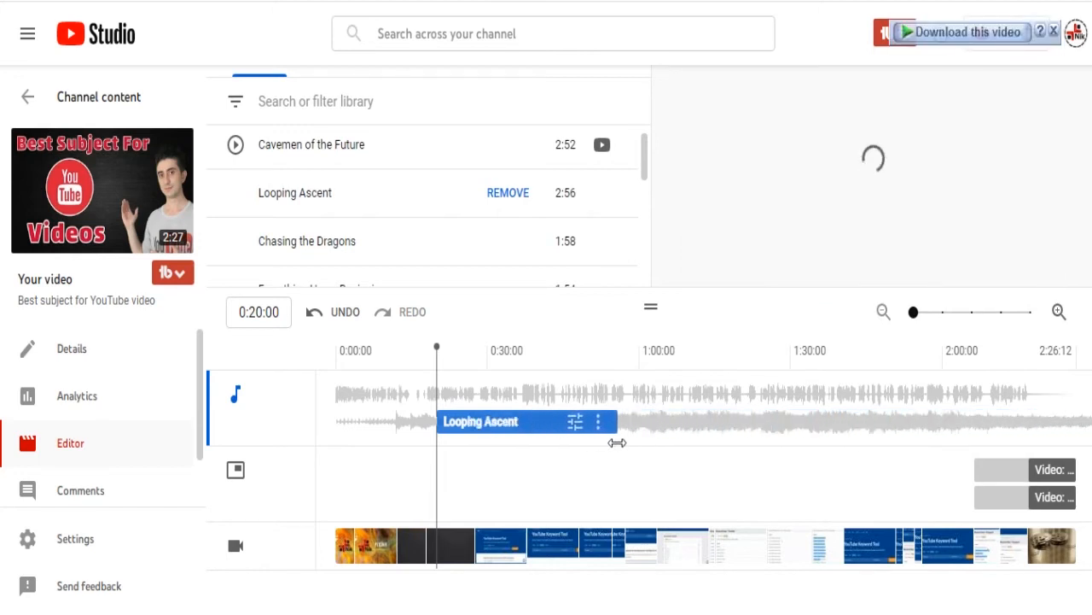
- Lower the mix level of the Looping Ascent clip and save the audio changes after previewing them
click(576, 427)
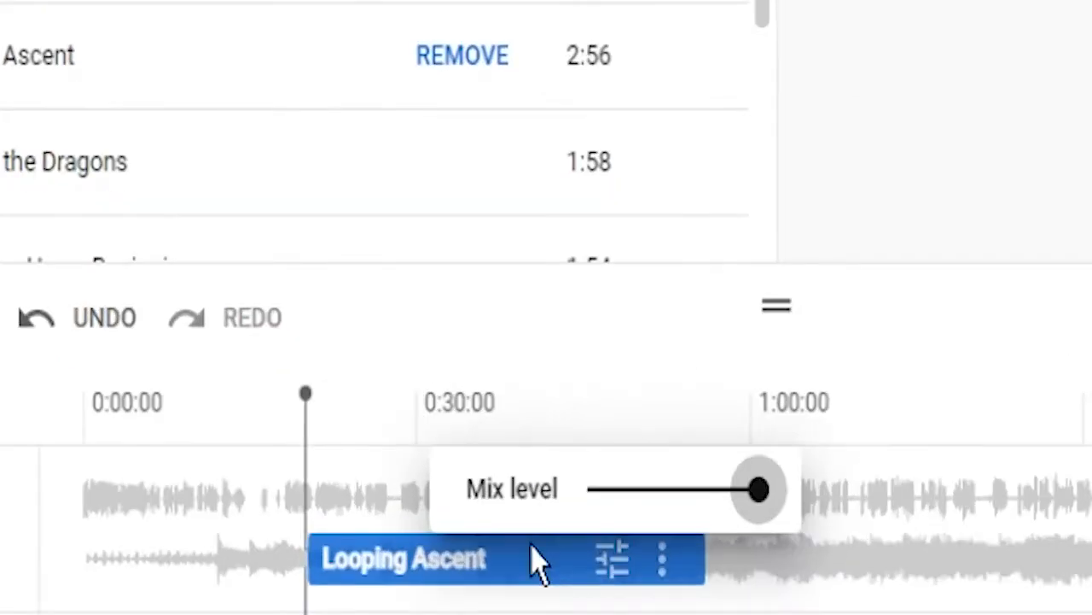
drag(755, 501, 681, 513)
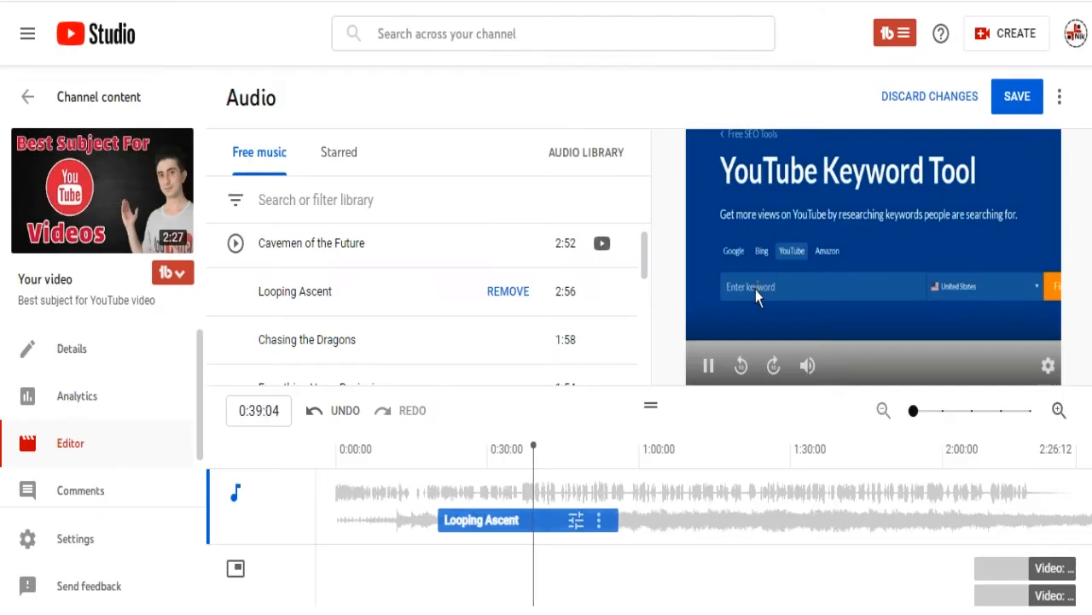
click(708, 365)
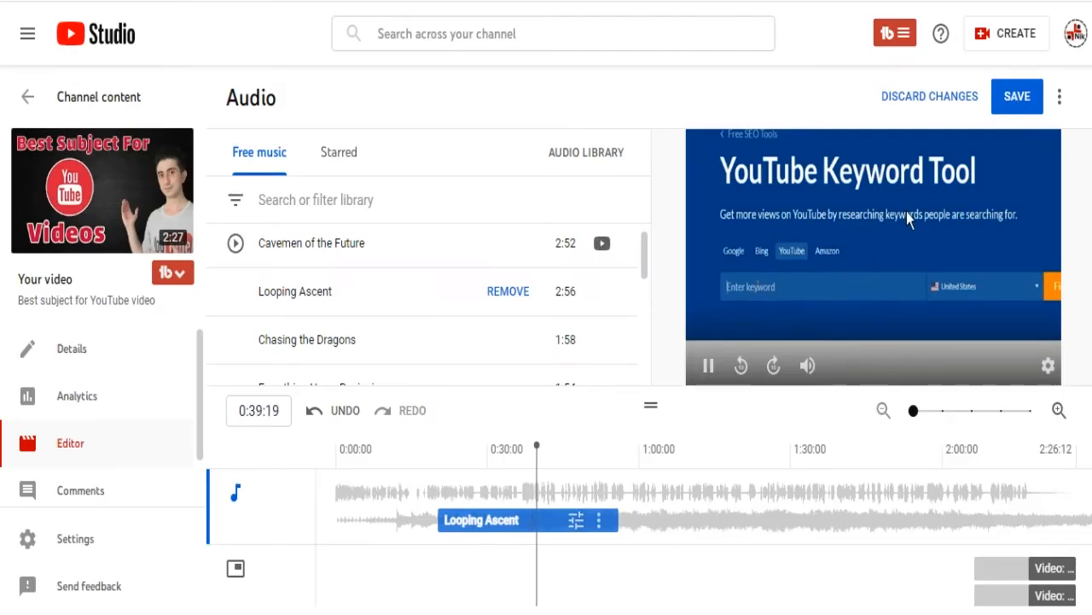
click(1014, 113)
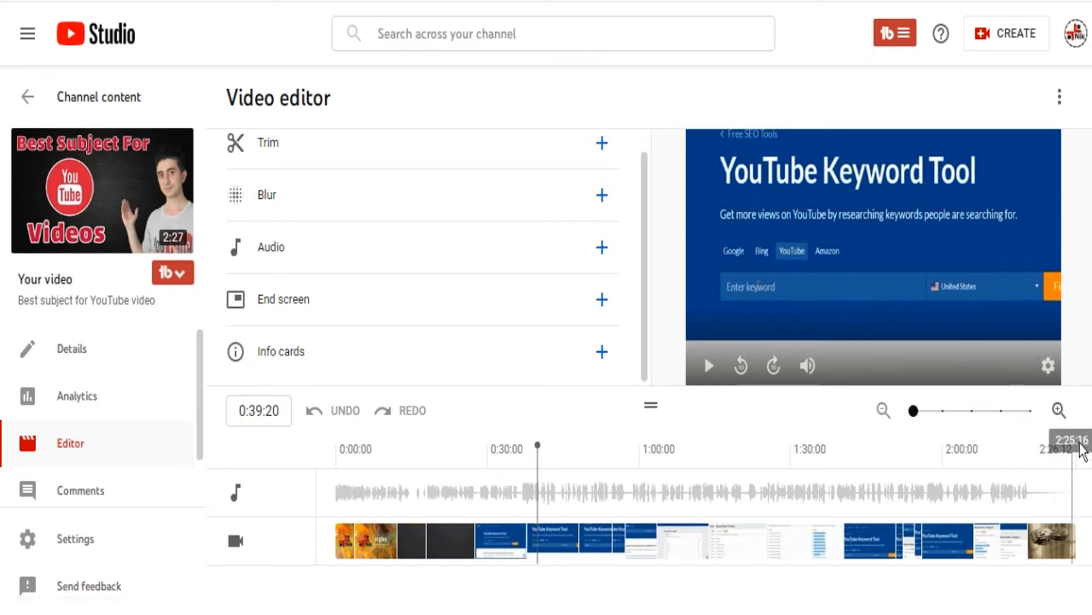
- Move playback to 2:17:12, add a video element to the end screen and enlarge it on the preview
drag(1009, 443, 1031, 431)
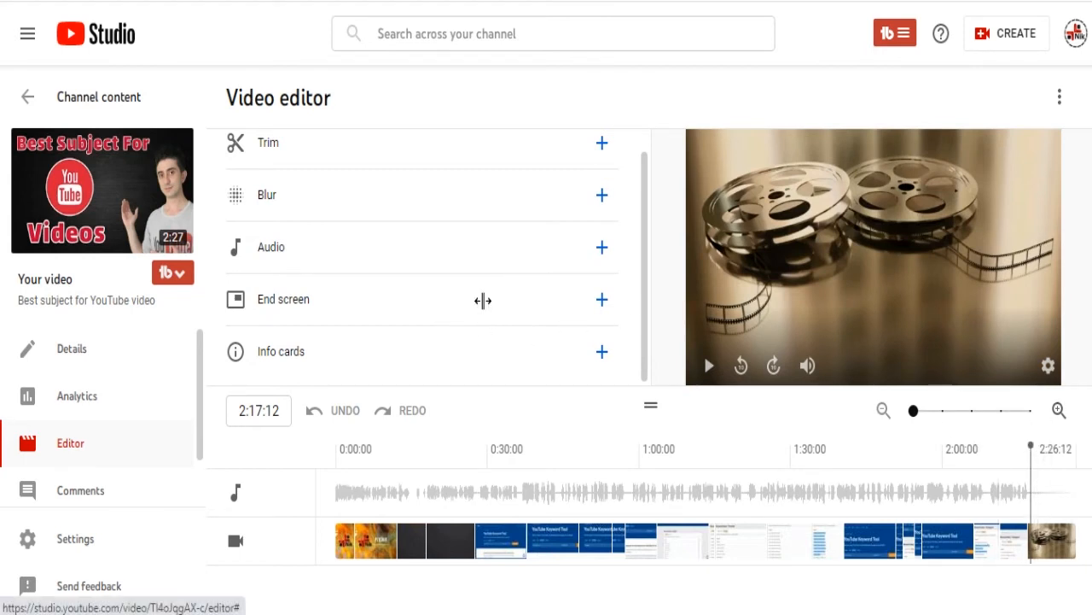
click(476, 309)
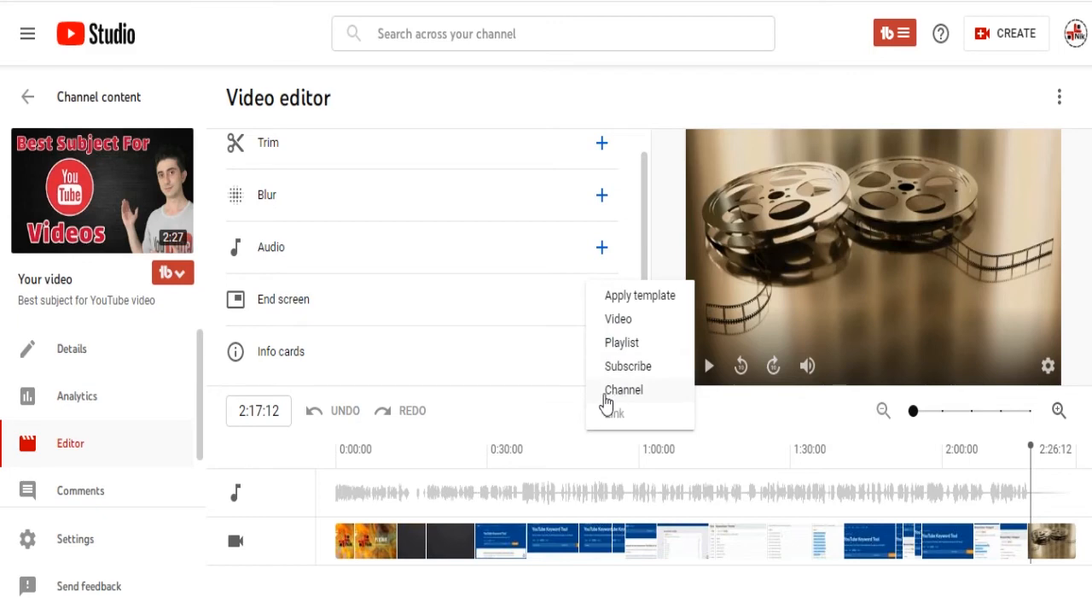
click(613, 323)
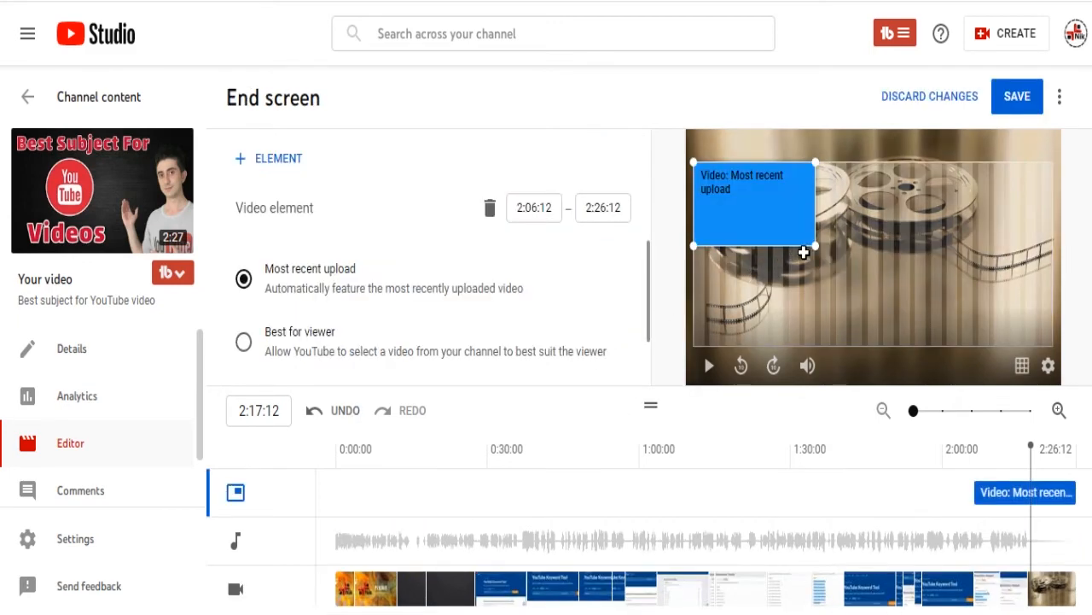
drag(815, 248, 874, 317)
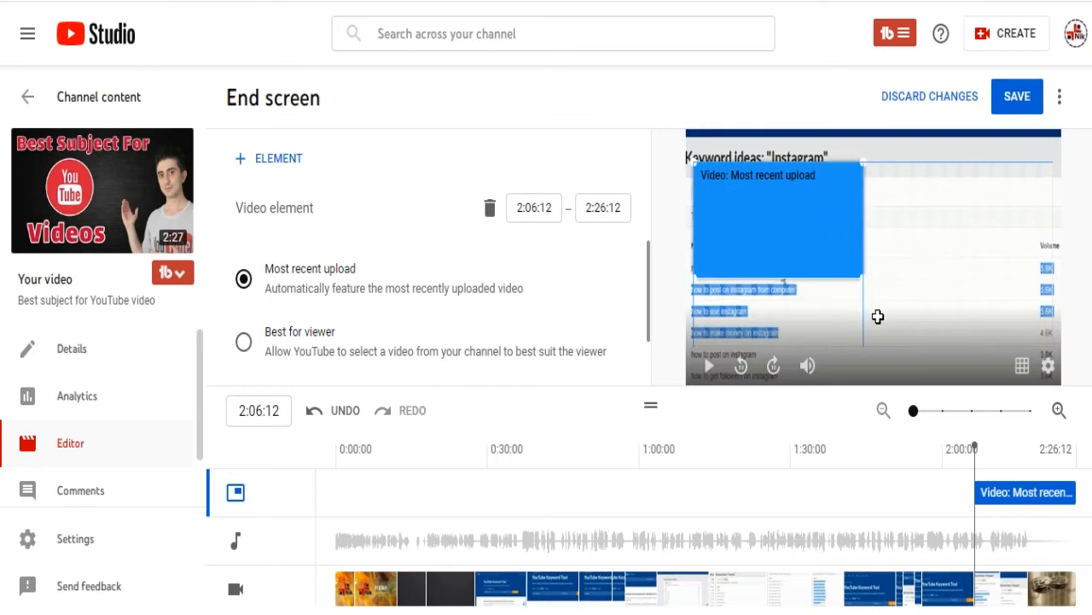
- Shorten the end screen video element to start at 2:17:14 and move playback to 2:19:14 to show it
scroll(944, 424, down, 3)
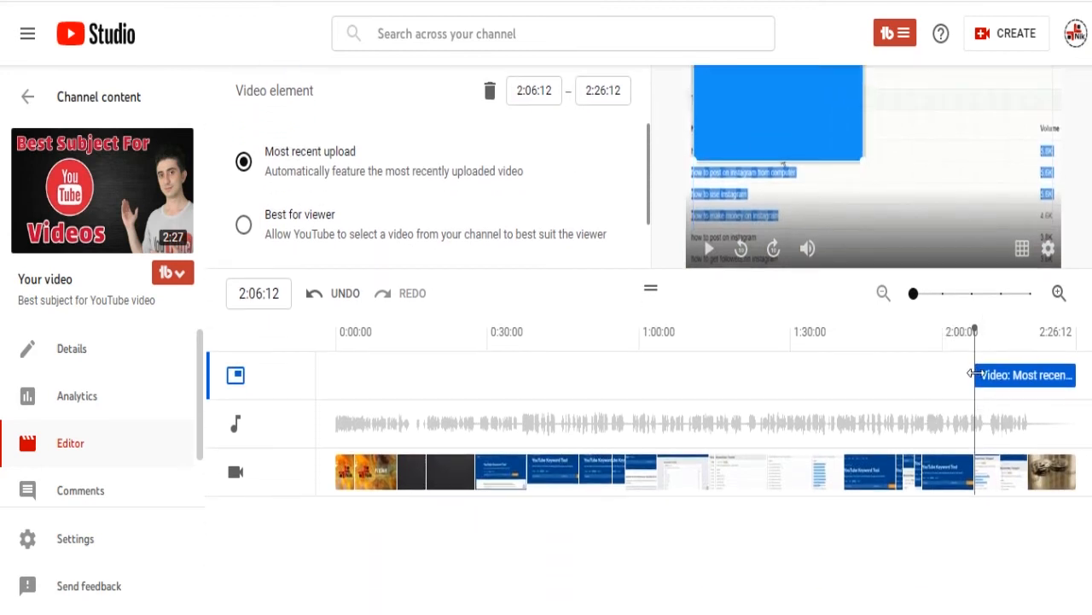
drag(978, 373, 1006, 367)
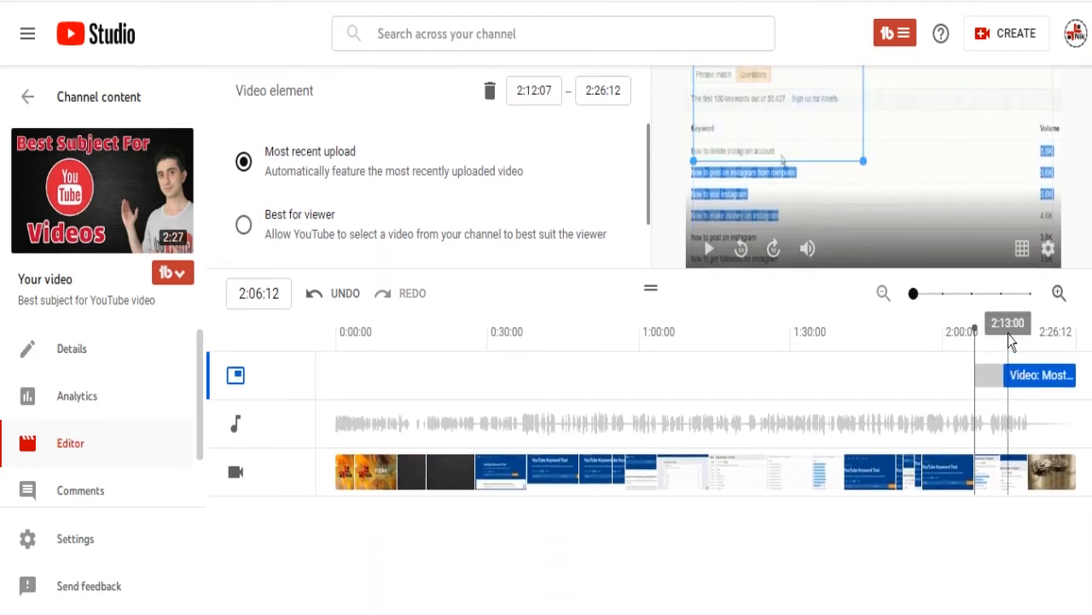
scroll(1006, 367, up, 3)
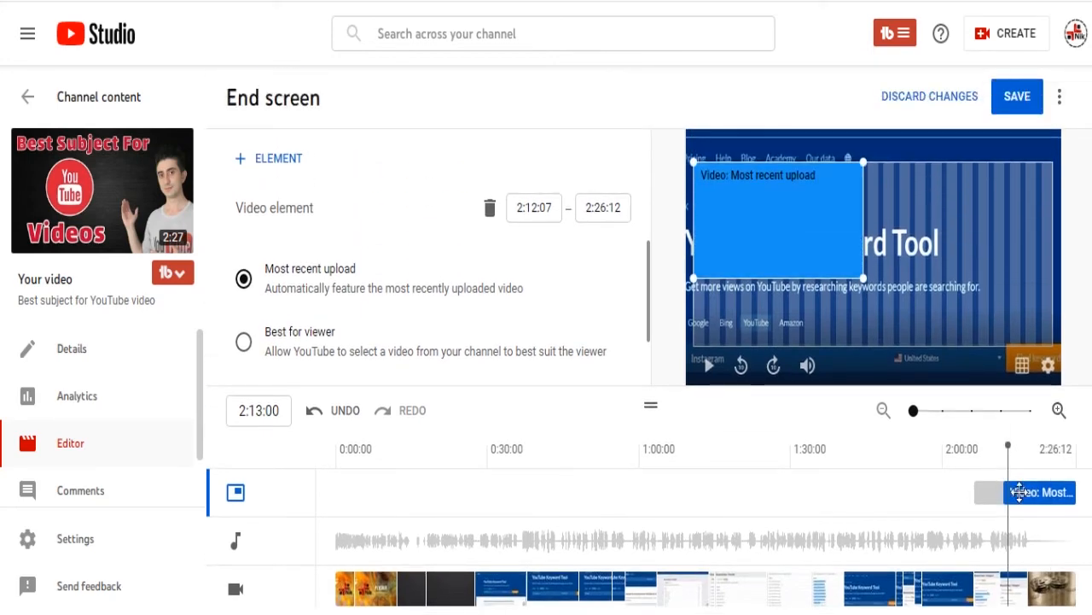
drag(1002, 492, 1032, 492)
click(1041, 459)
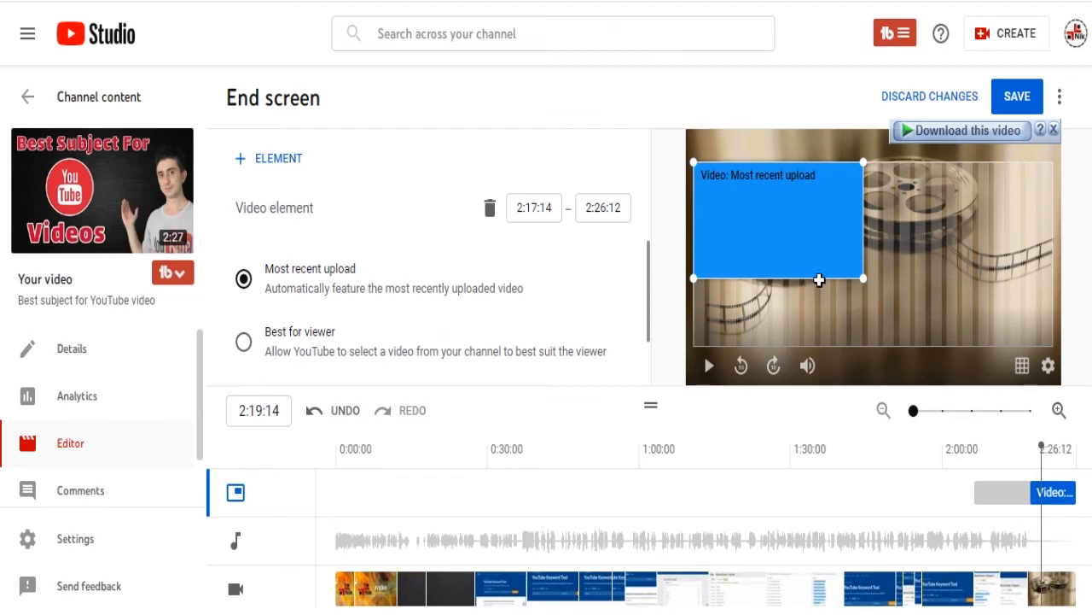
- Move the video element to the frame's lower-right corner and make it feature the channel's own video How to Download YouTube Videos - With Chrome Extension
drag(795, 245, 961, 280)
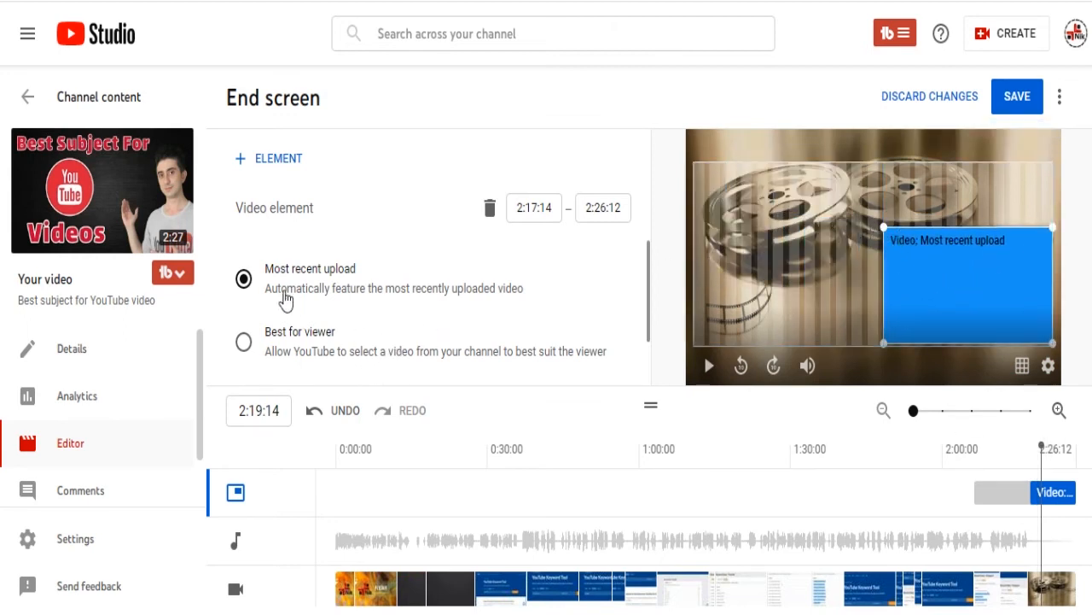
scroll(340, 292, down, 1)
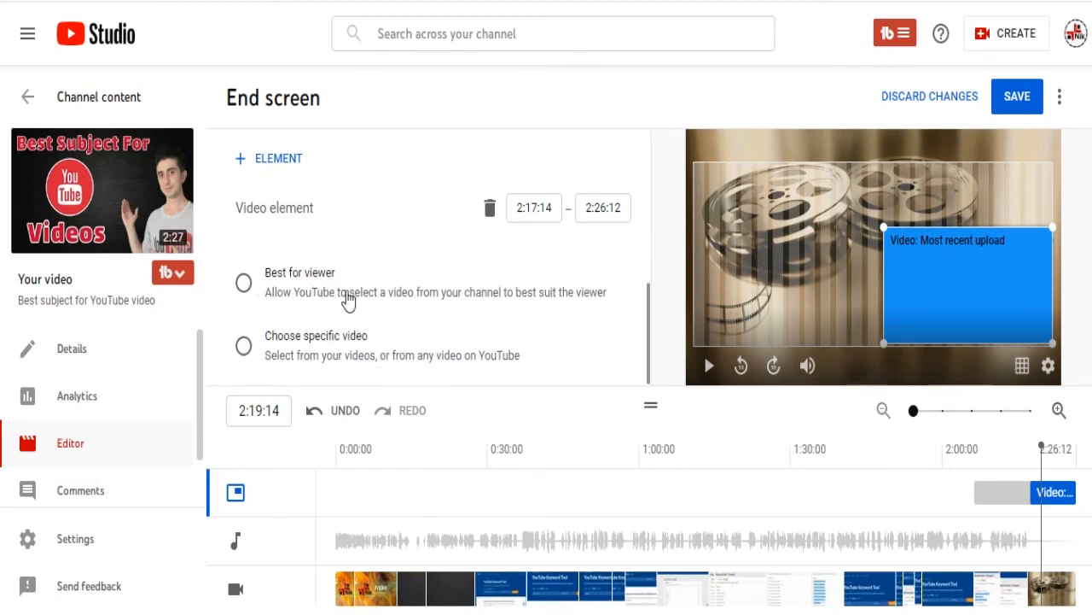
scroll(349, 299, down, 2)
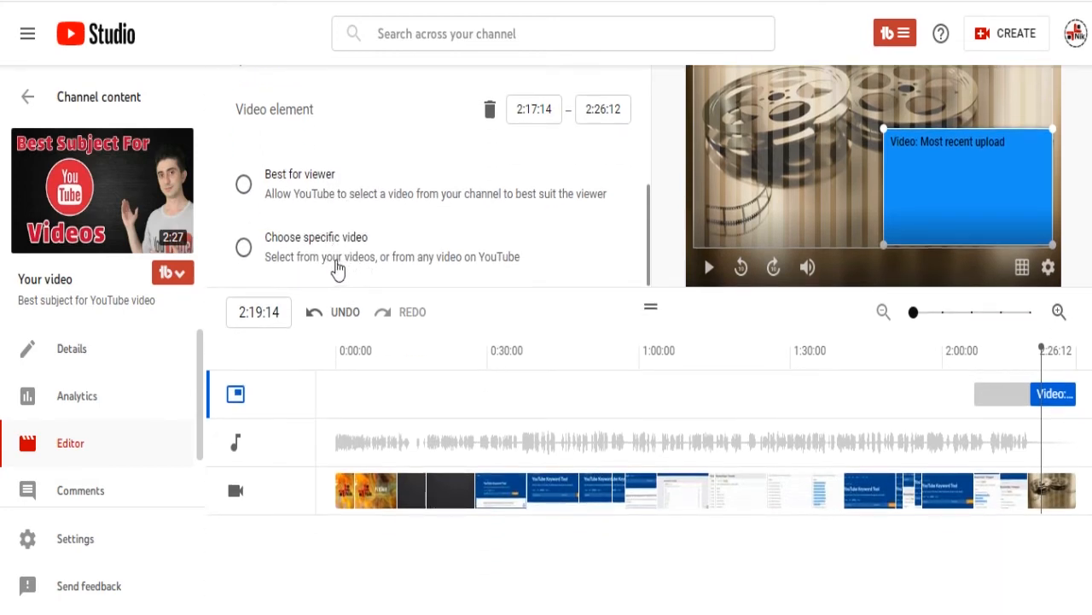
click(338, 268)
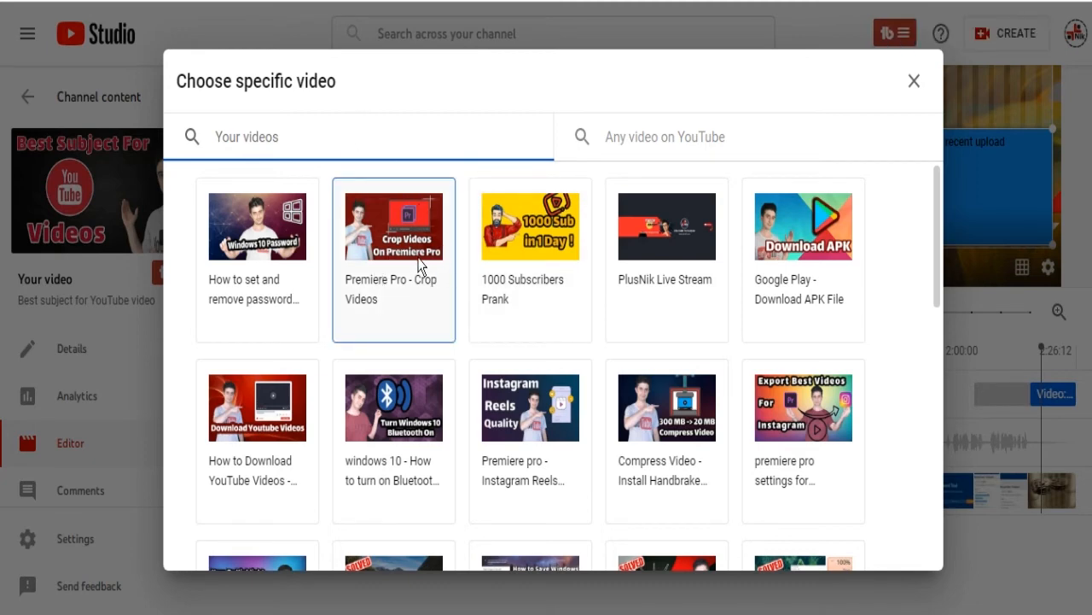
scroll(418, 266, down, 3)
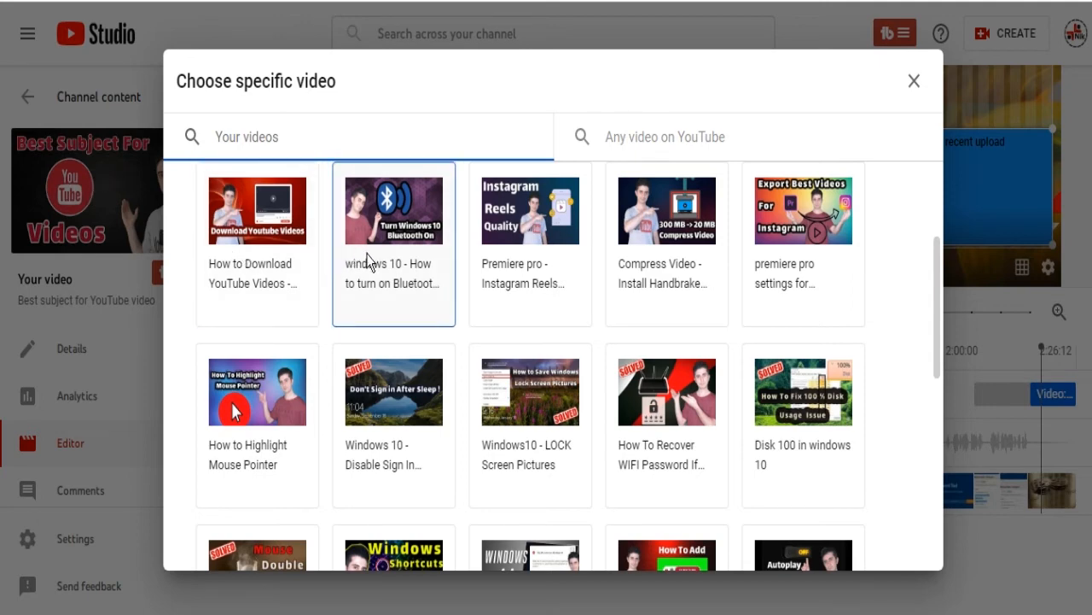
click(237, 238)
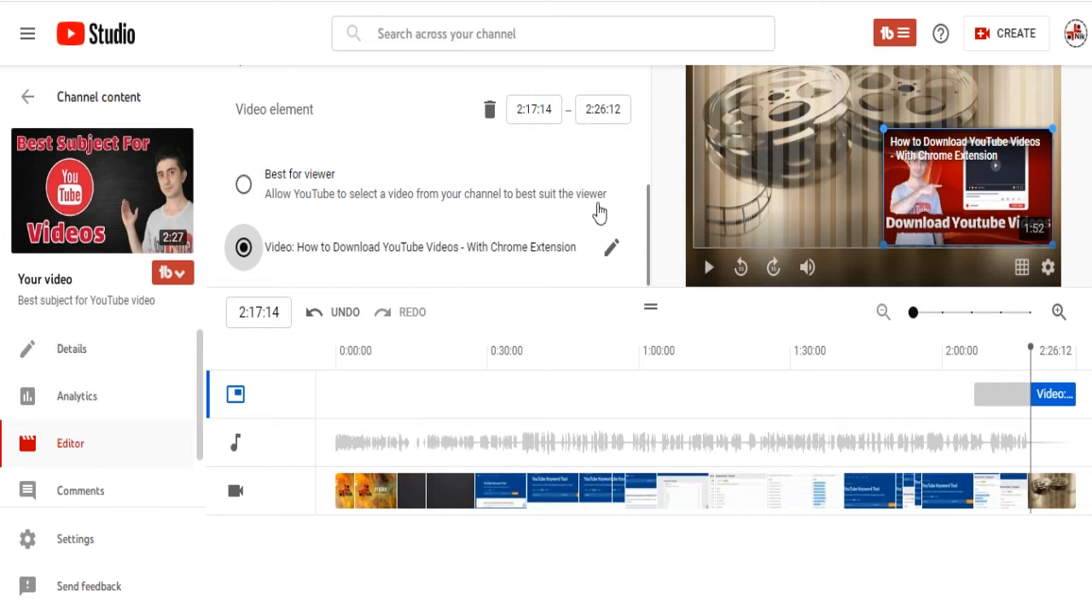
- Add a Subscribe element for the channel to the end screen, keeping it in the frame's upper-left corner
scroll(373, 178, up, 1)
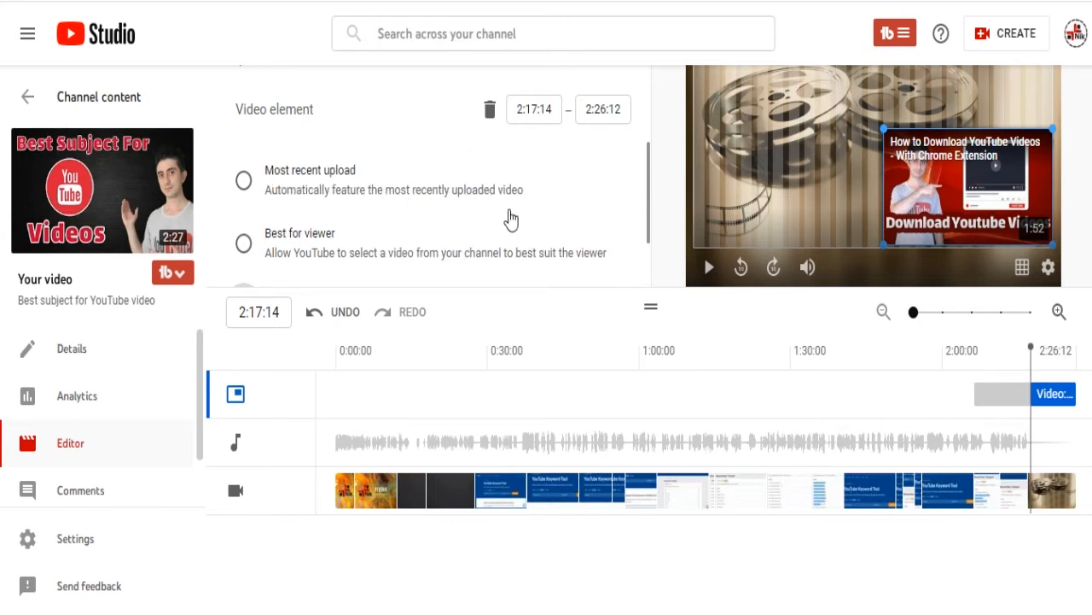
scroll(518, 223, down, 2)
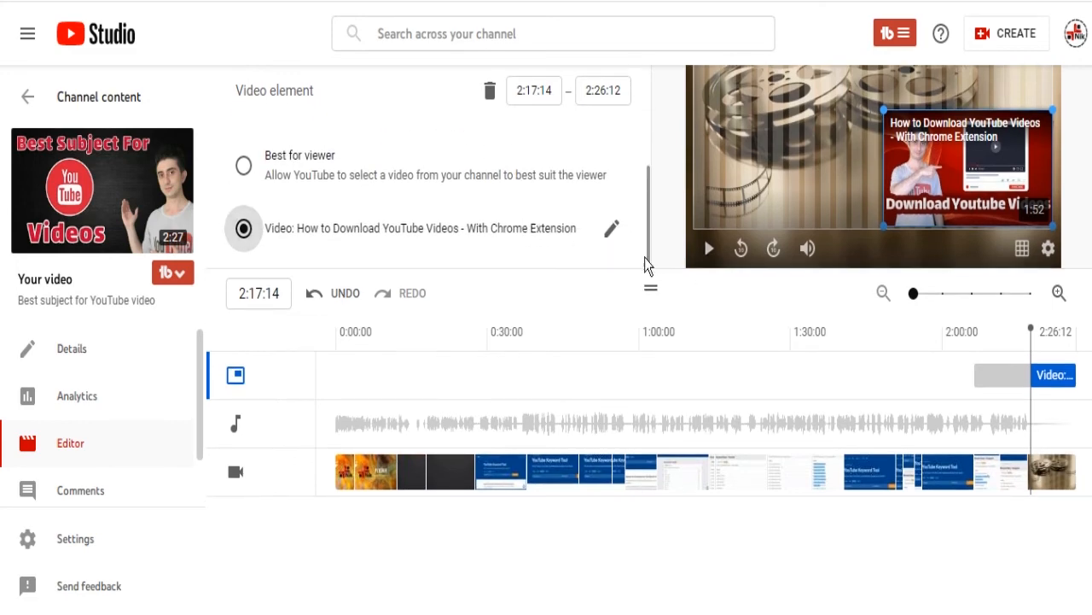
scroll(661, 253, up, 3)
scroll(571, 249, up, 1)
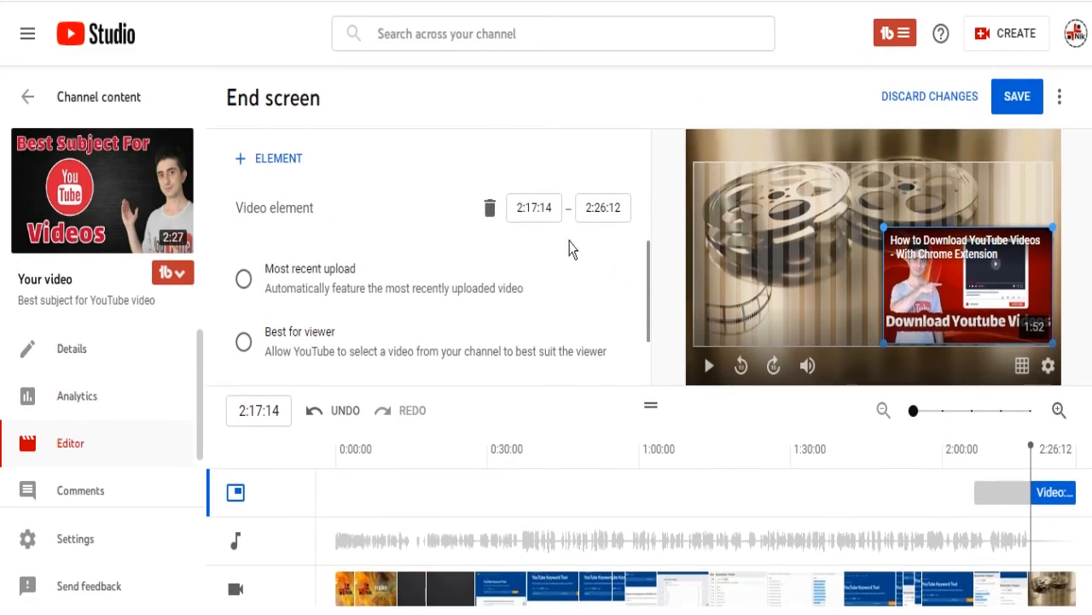
click(257, 169)
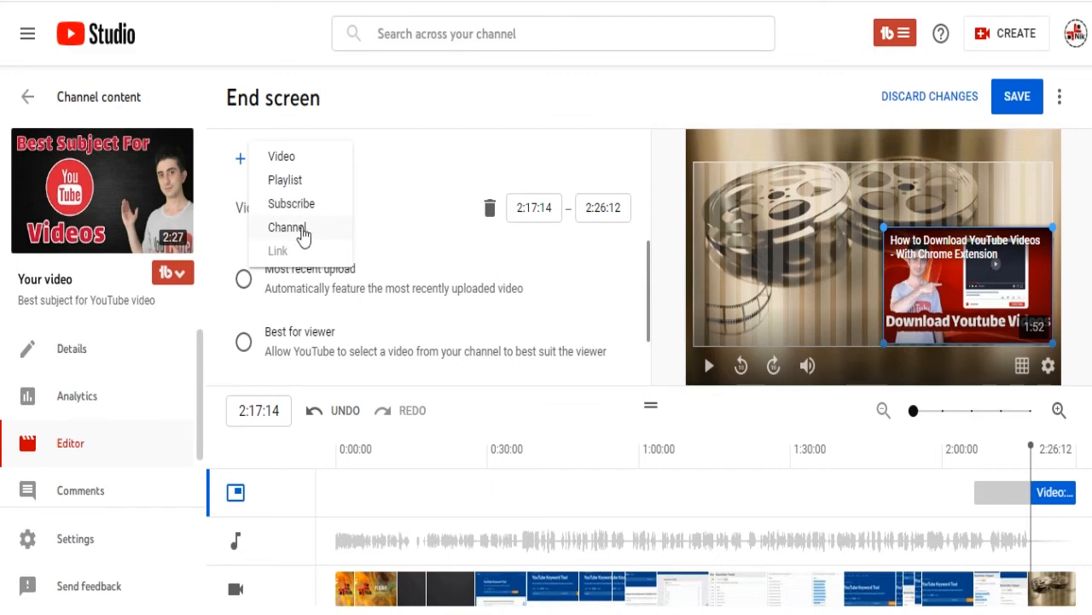
click(336, 211)
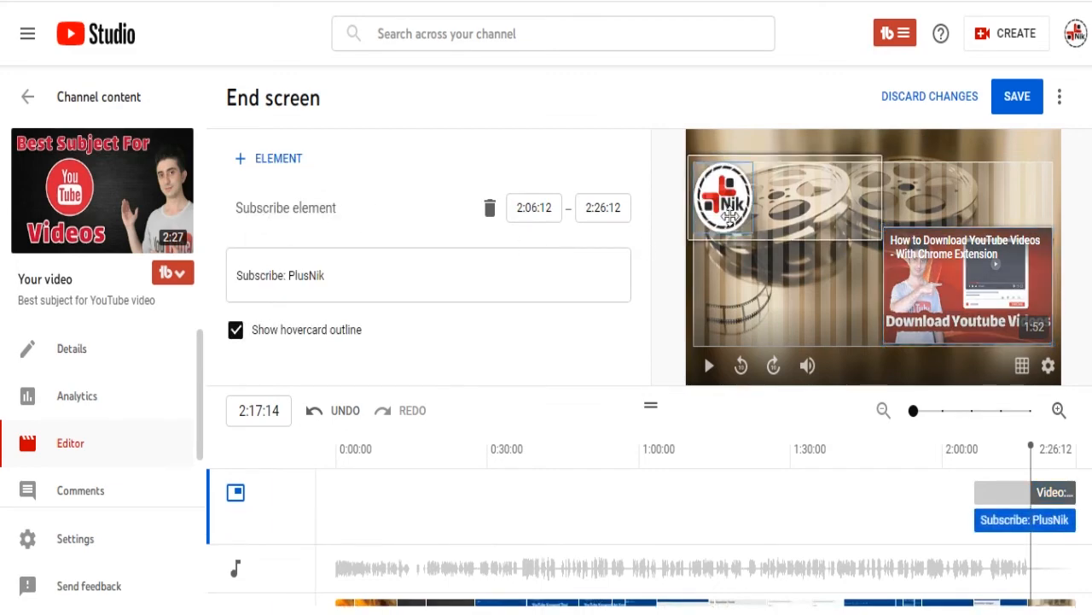
mouse_move(728, 196)
mouse_down()
mouse_move(728, 249)
mouse_move(740, 211)
mouse_move(727, 199)
mouse_up()
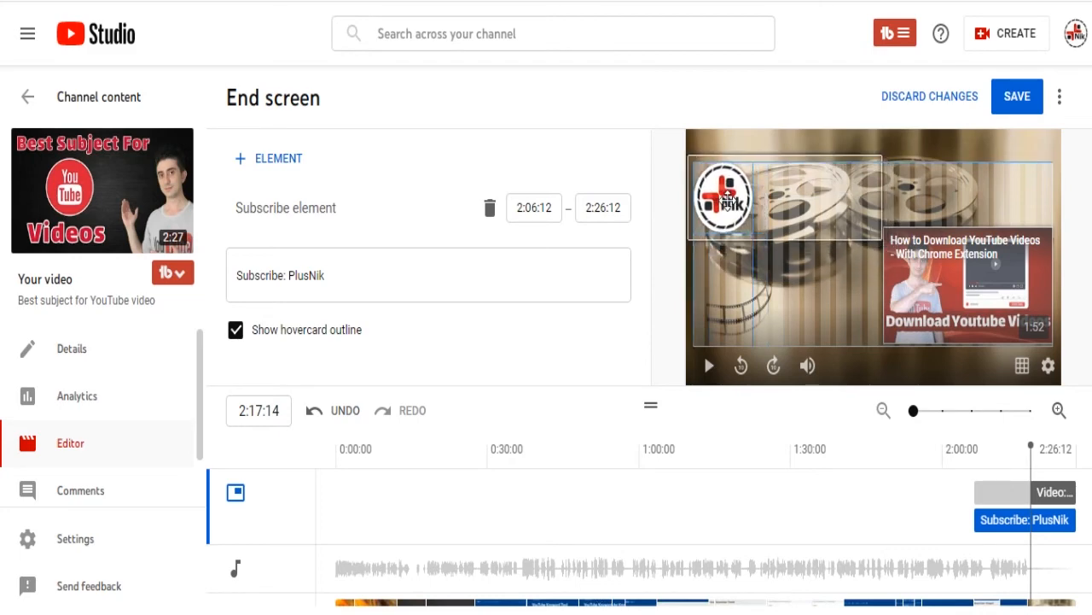
- Add the YouTube Tutorials playlist as an end screen element, enlarge it and place it below the subscribe element
right_click(779, 302)
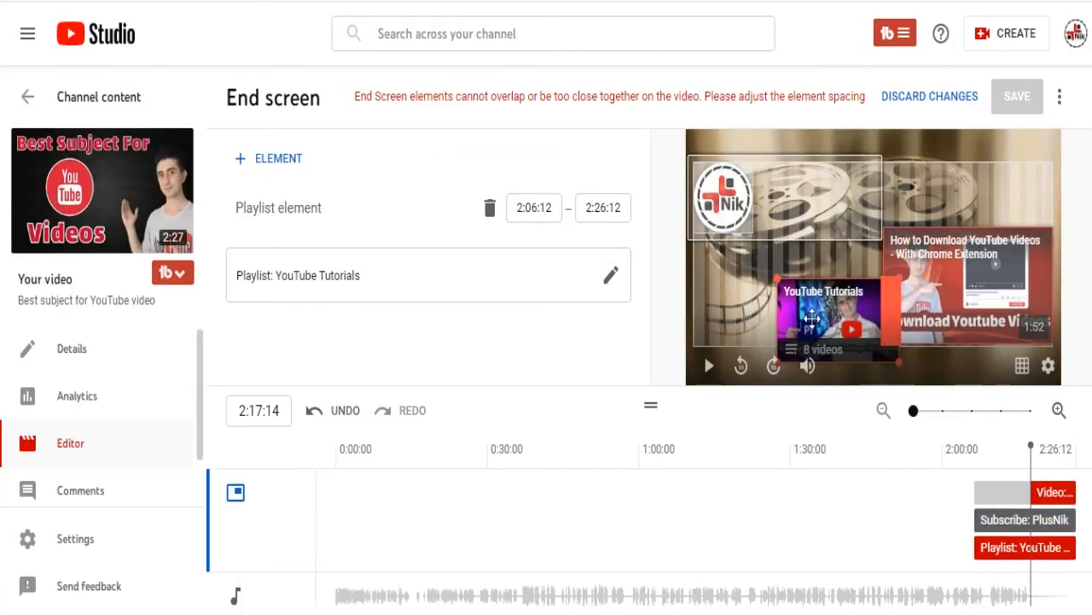
drag(812, 319, 787, 284)
drag(750, 327, 706, 360)
drag(796, 307, 805, 308)
- Move playback to 2:18:22, shift the playlist element clear of the video element and save the end screen
click(997, 453)
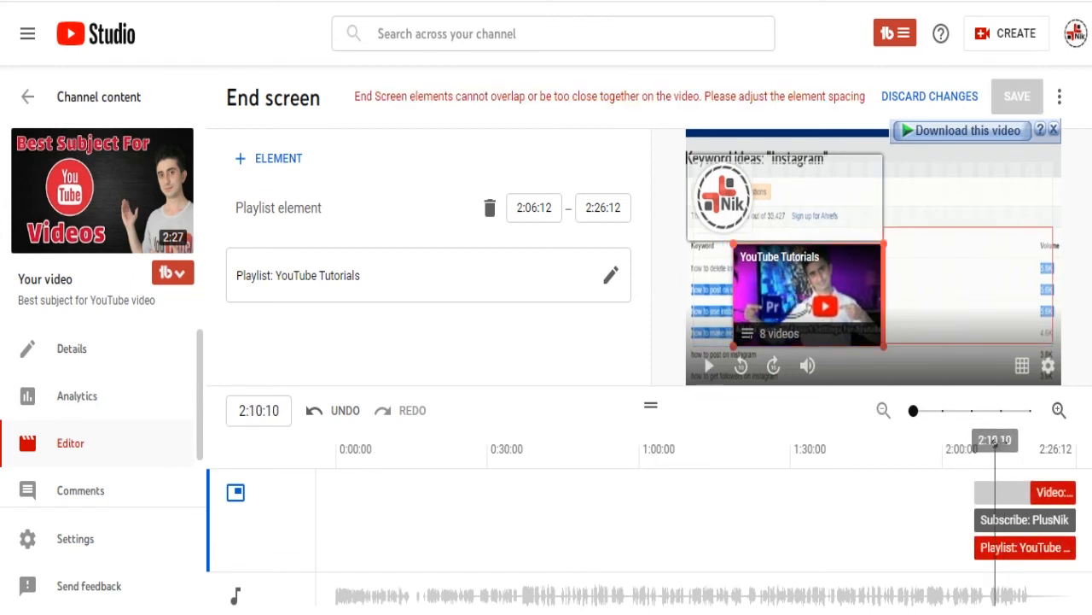
click(1038, 444)
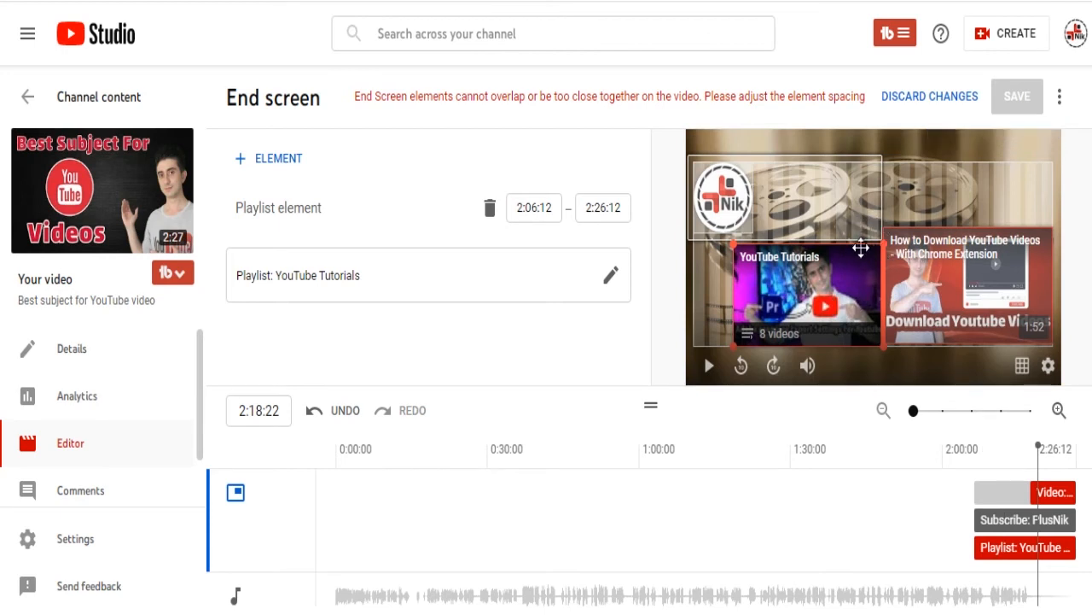
drag(840, 309, 828, 309)
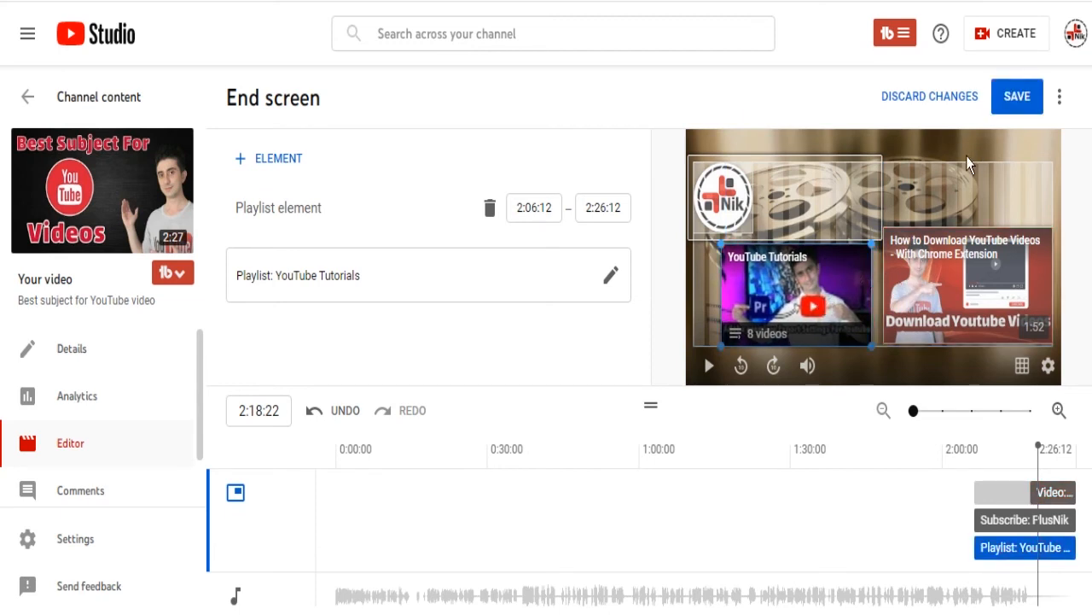
click(1014, 104)
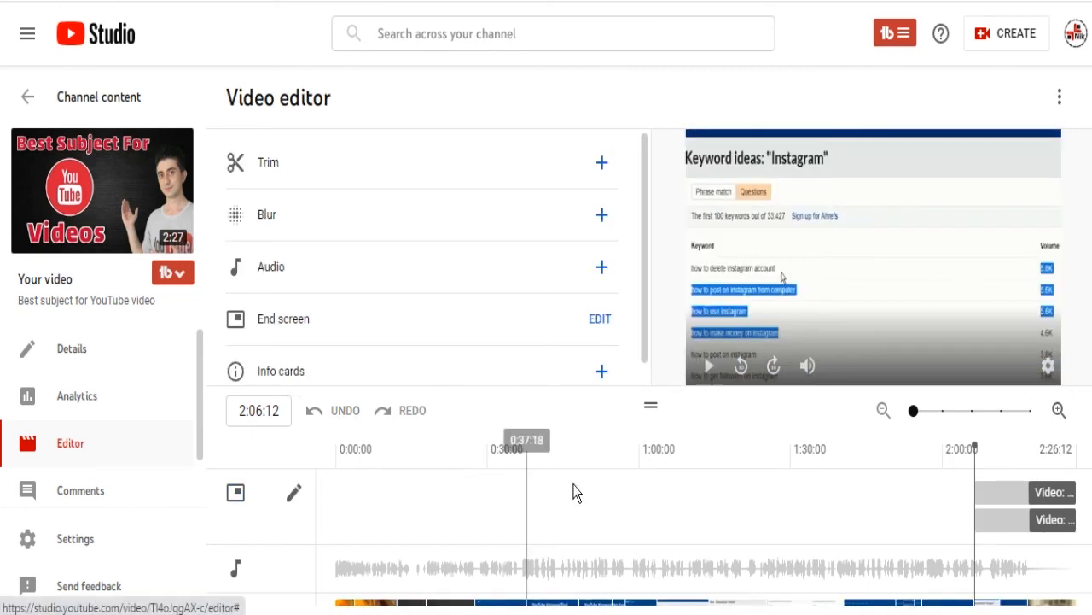
- Add a video info card at 0:27:07 that links to Premiere Pro - How to Add Green Screen Animations
scroll(573, 490, down, 1)
click(571, 361)
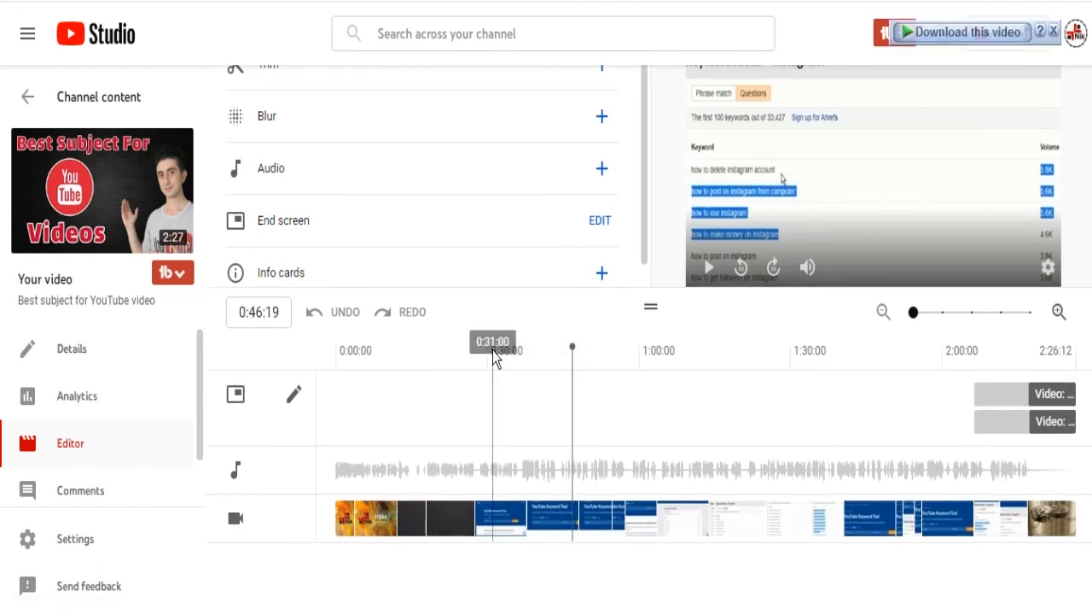
click(498, 353)
drag(498, 350, 473, 350)
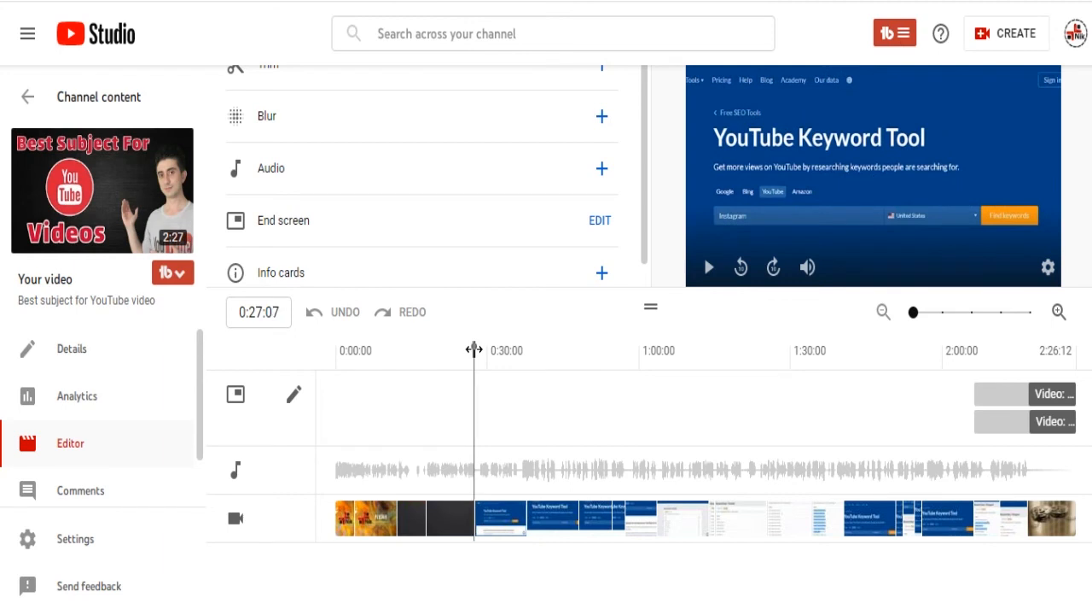
click(280, 268)
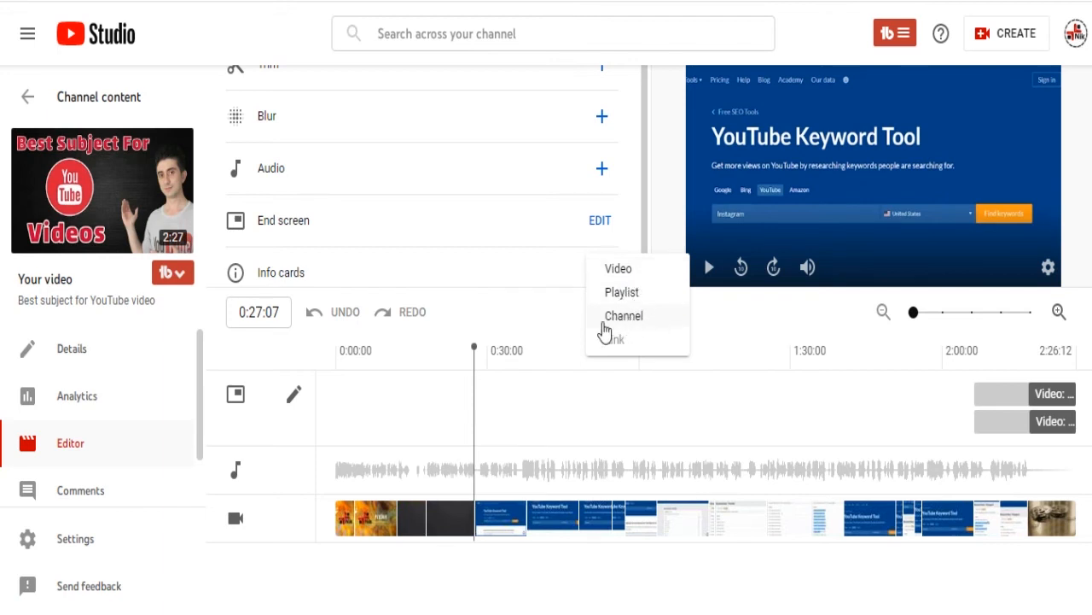
click(622, 269)
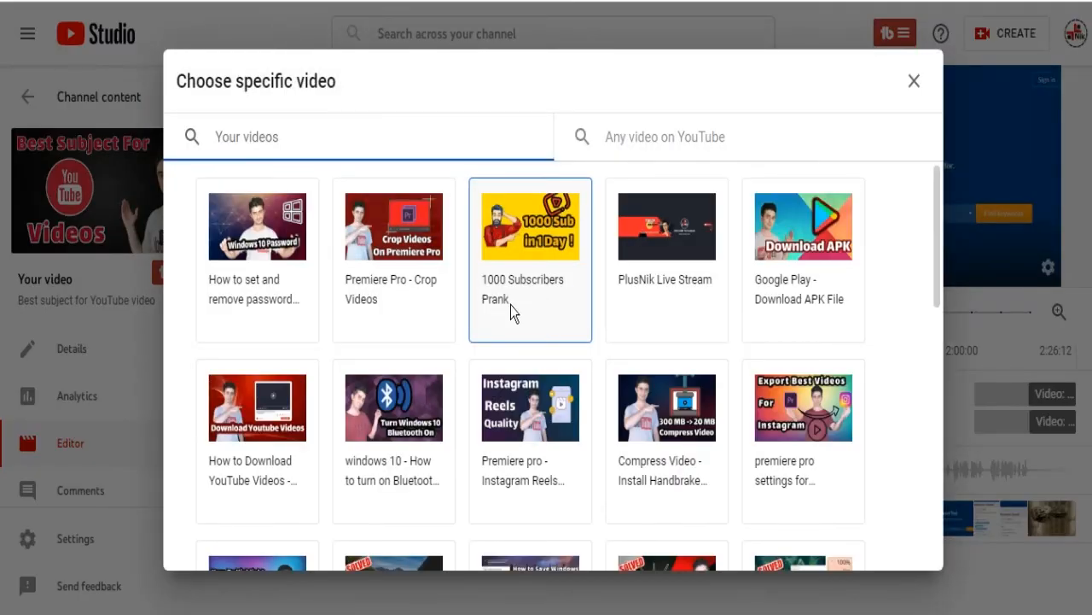
scroll(392, 301, down, 4)
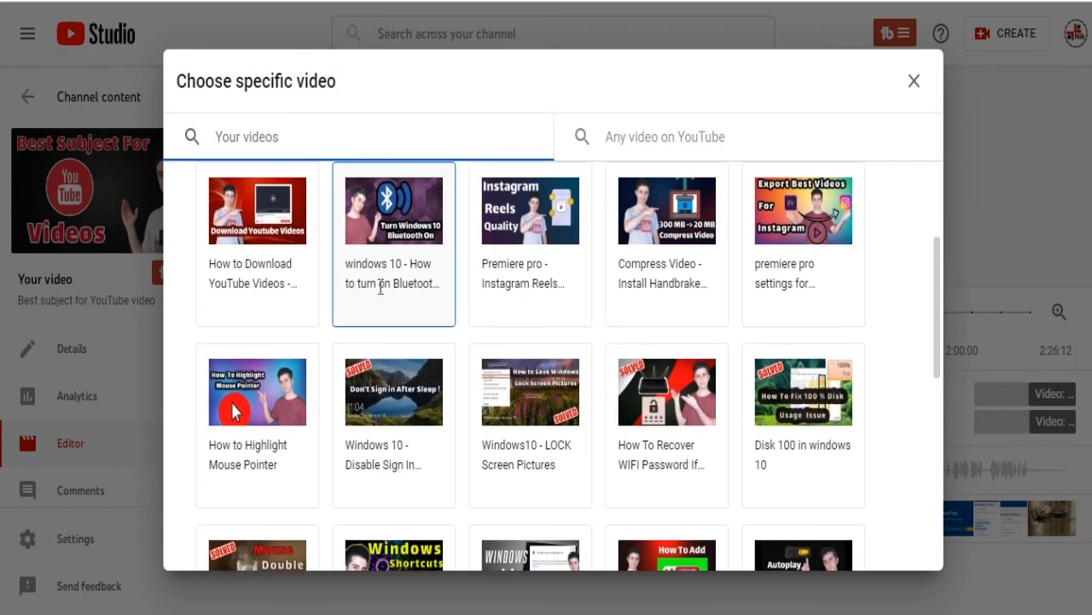
scroll(425, 321, down, 1)
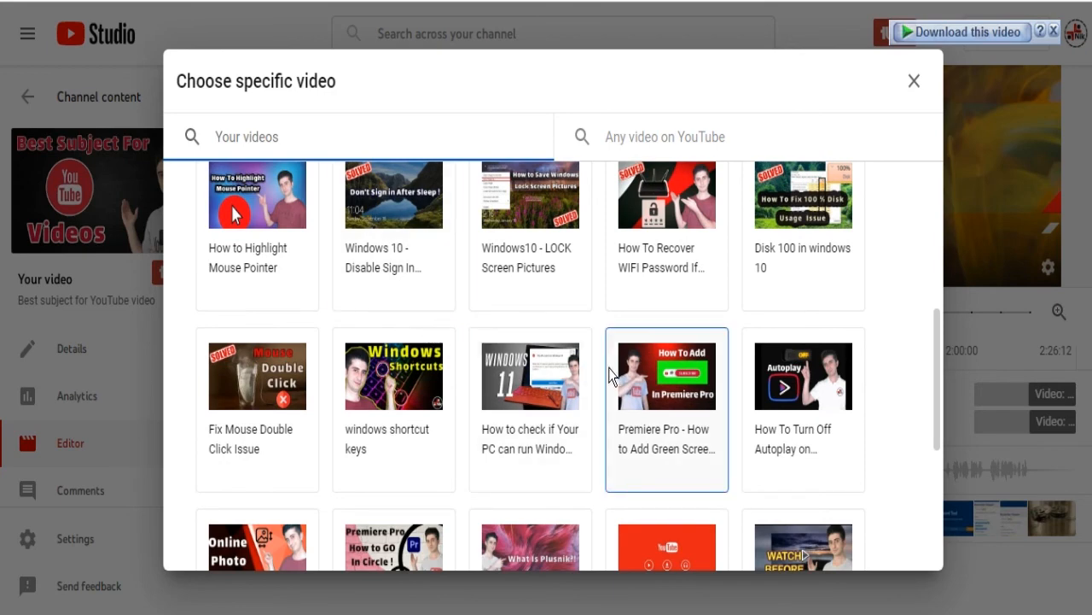
click(668, 371)
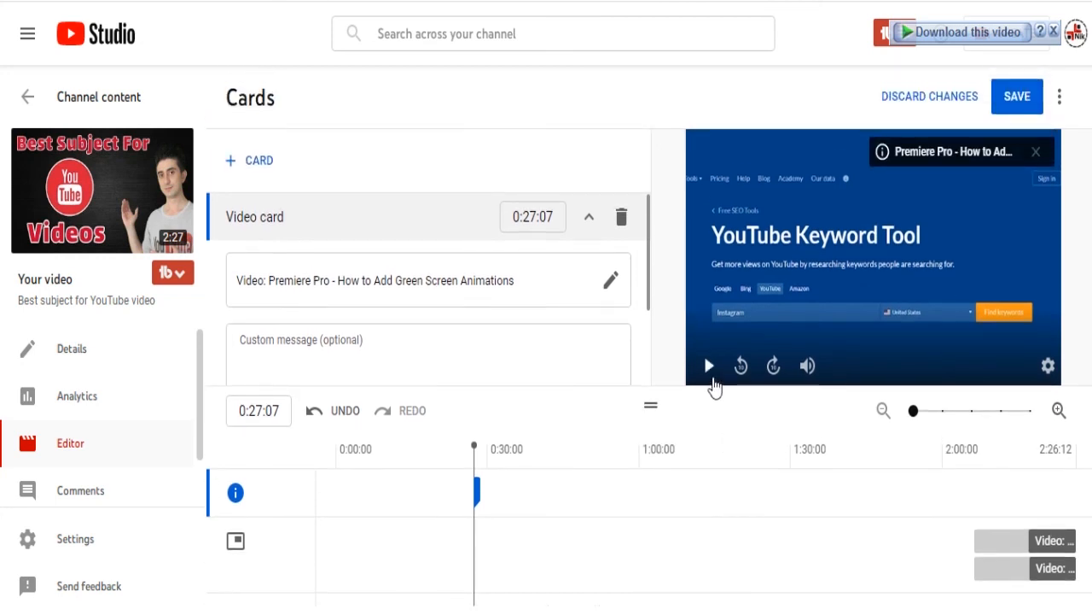
- Play the video from 0:27:07 to preview the info card and pause at 0:31:12
click(902, 226)
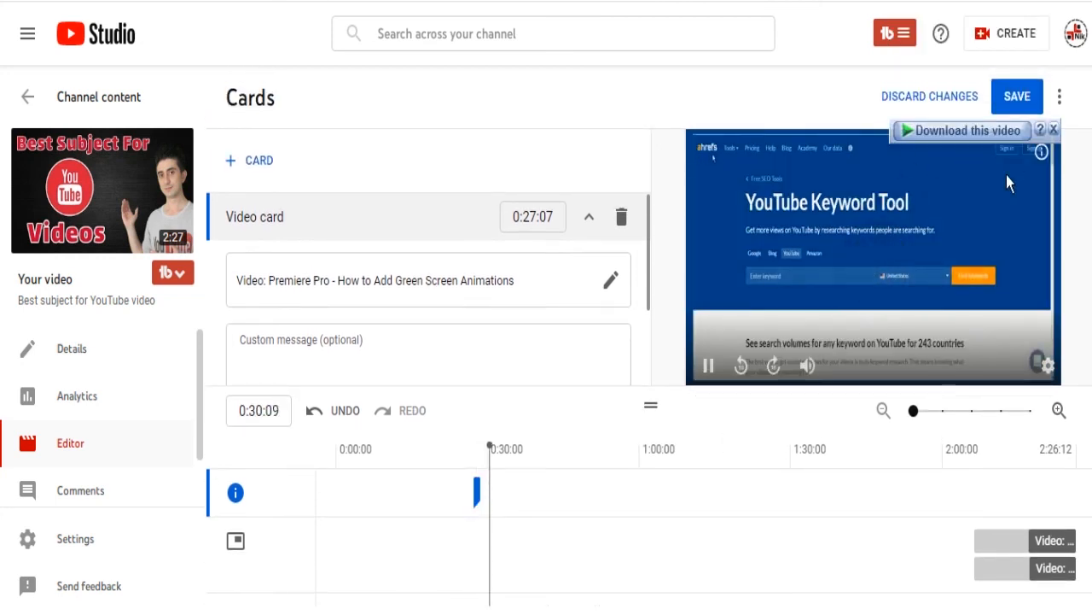
click(709, 367)
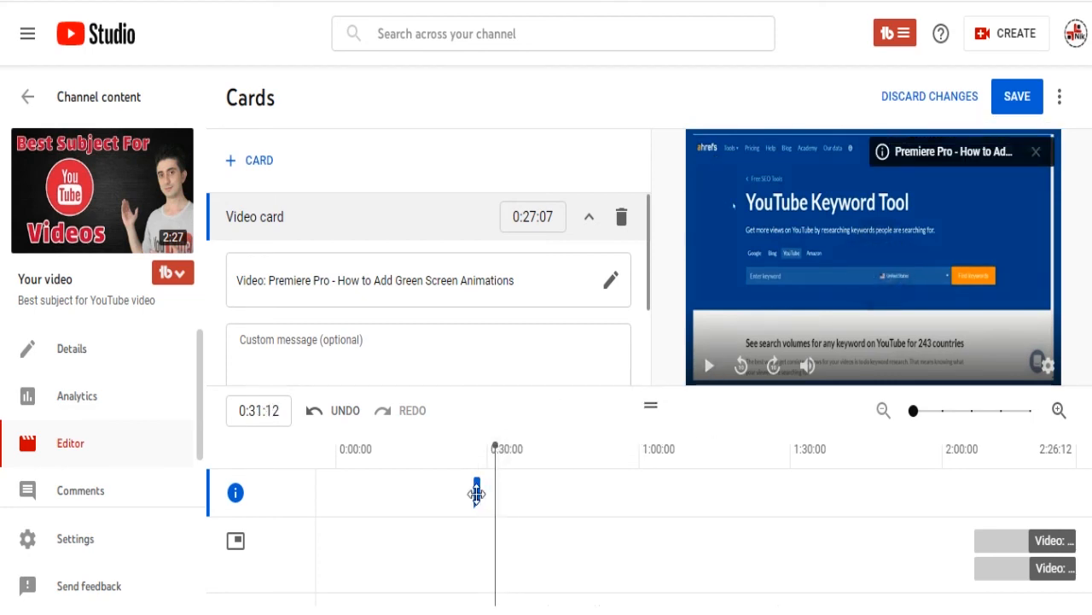
scroll(466, 449, down, 1)
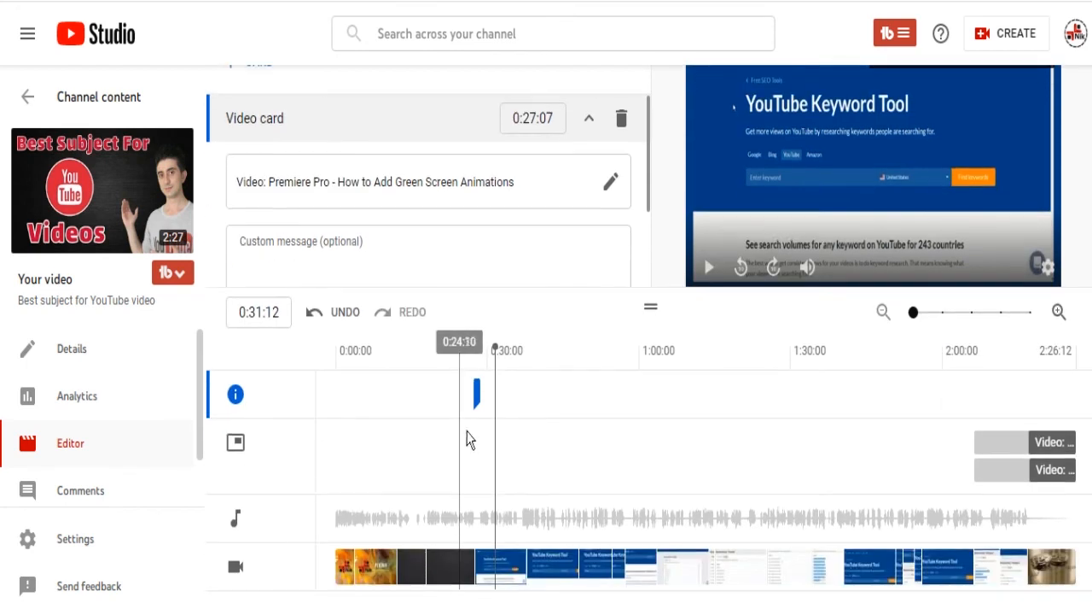
- Move the video card to 0:35:08, preview its opened card during playback and pause at 0:40:13
mouse_move(478, 399)
mouse_down()
mouse_move(470, 390)
mouse_move(515, 388)
mouse_up()
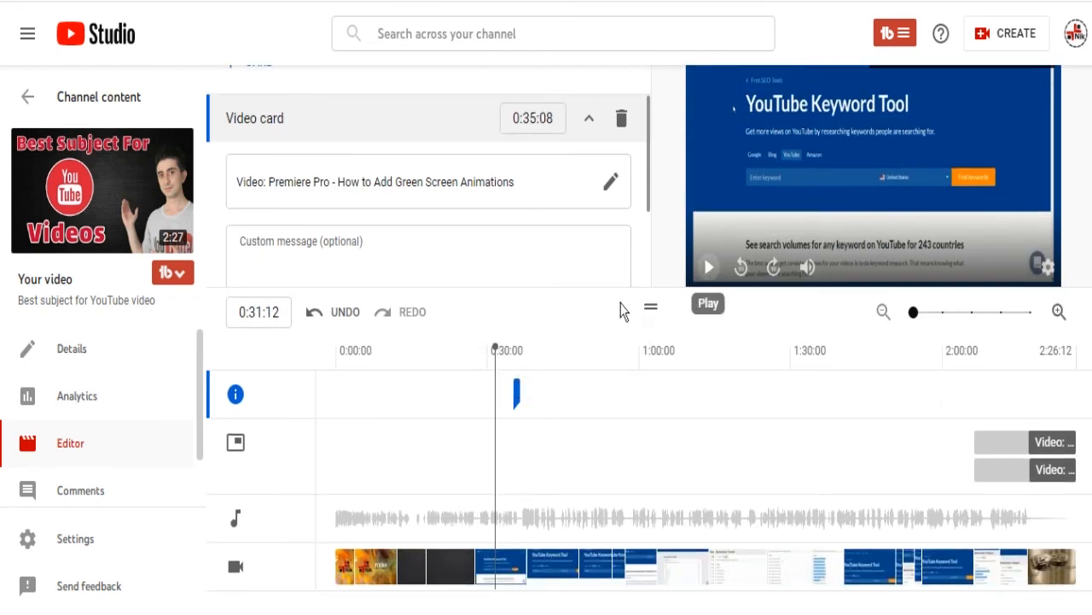
click(709, 267)
scroll(604, 312, up, 1)
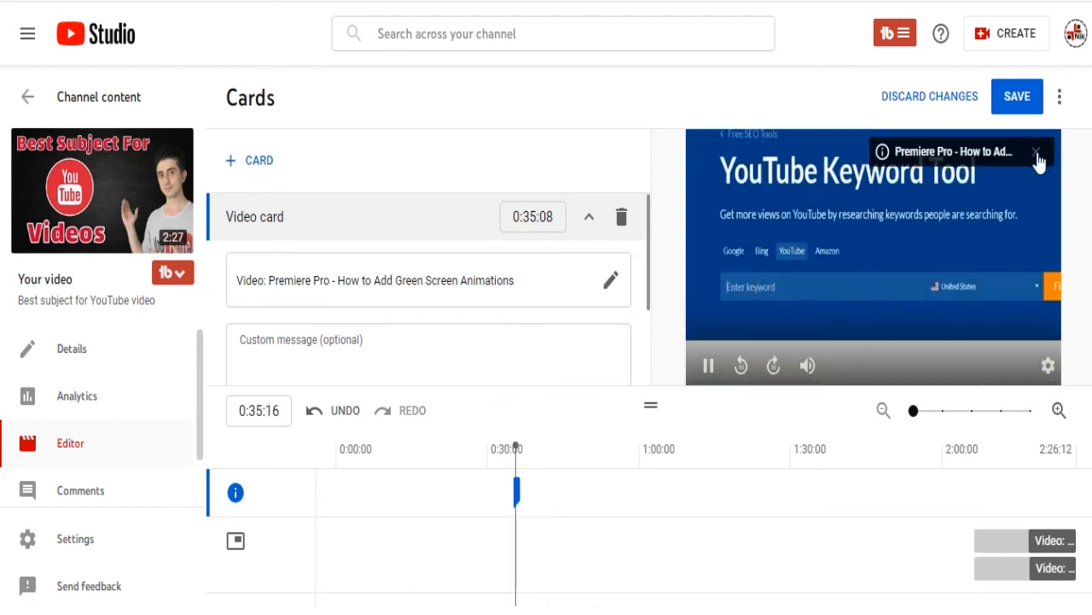
click(947, 154)
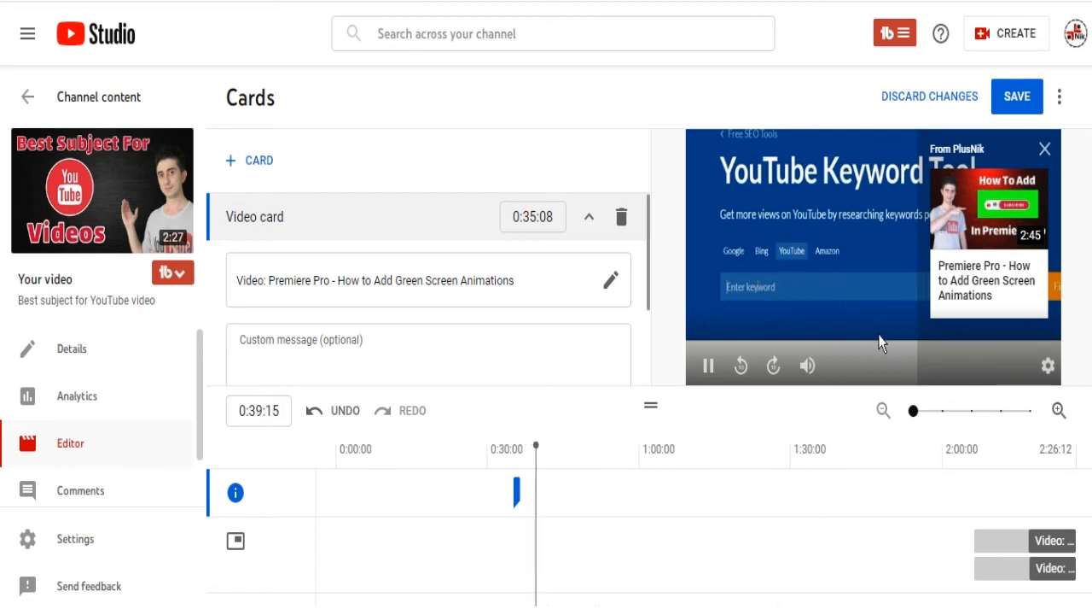
click(710, 367)
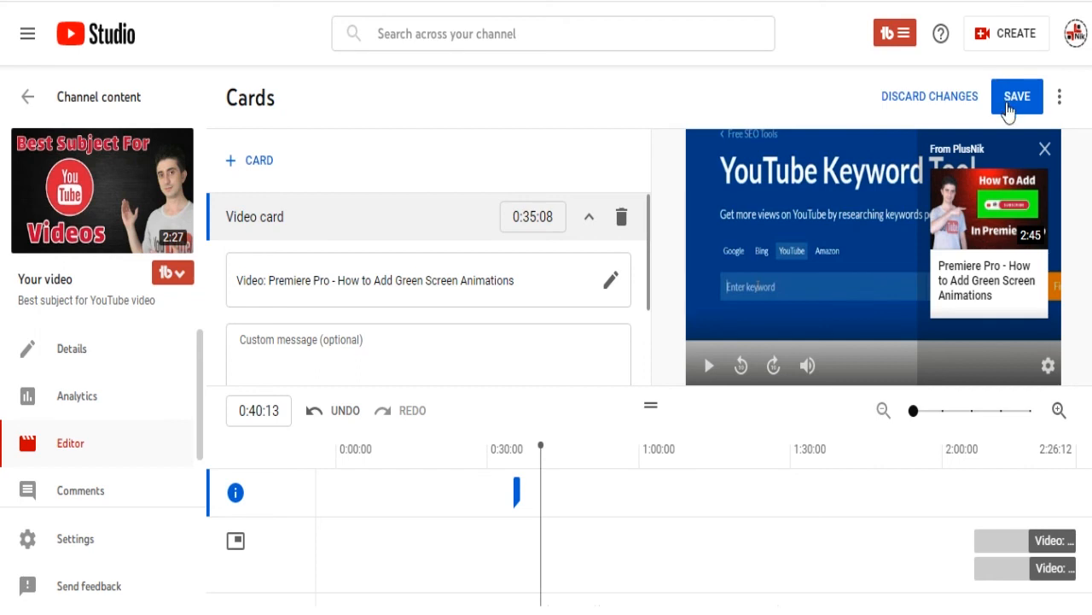
click(1045, 153)
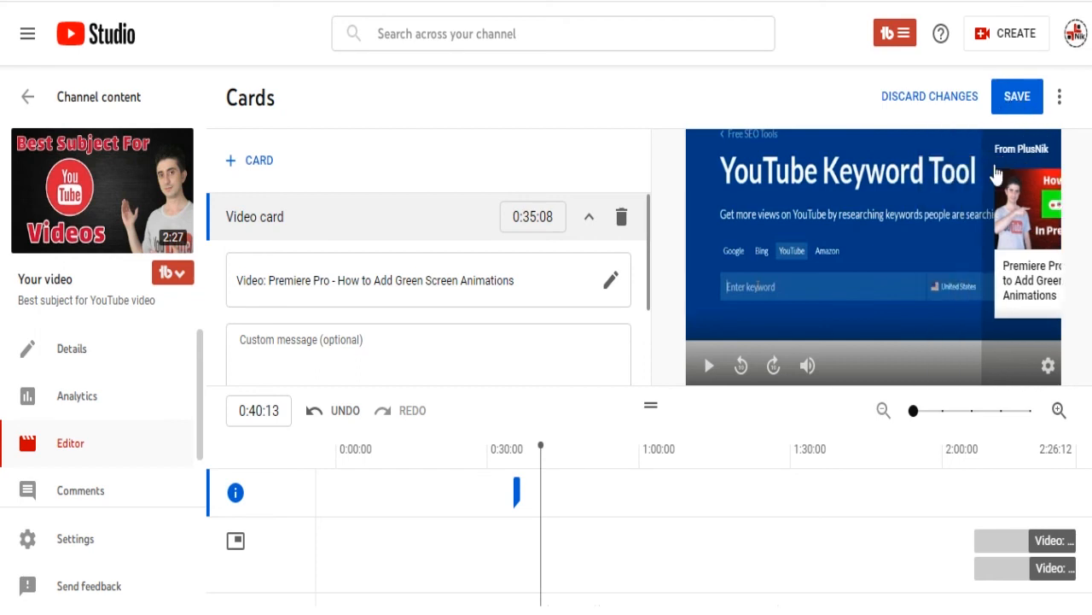
- Delete the video card and add a channel card at 0:40:13 that links to the PlusNik channel
click(623, 225)
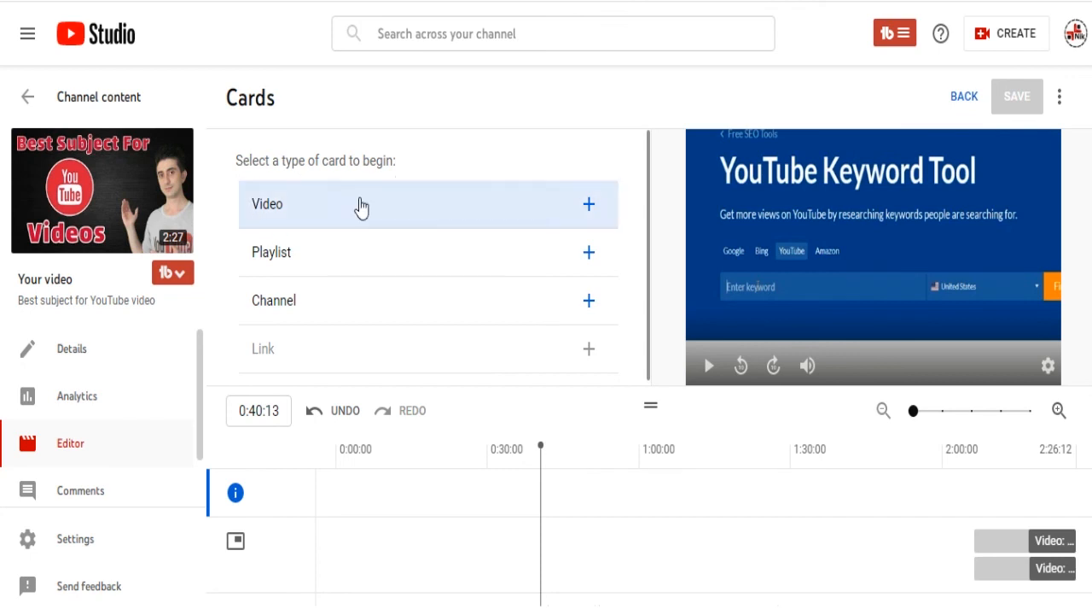
click(310, 300)
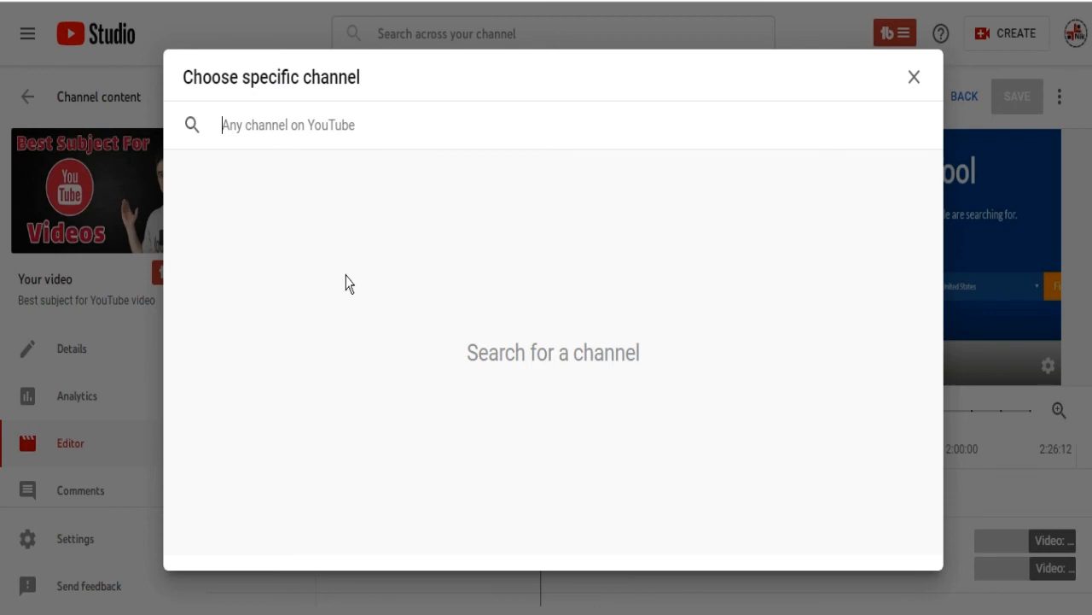
text(p)
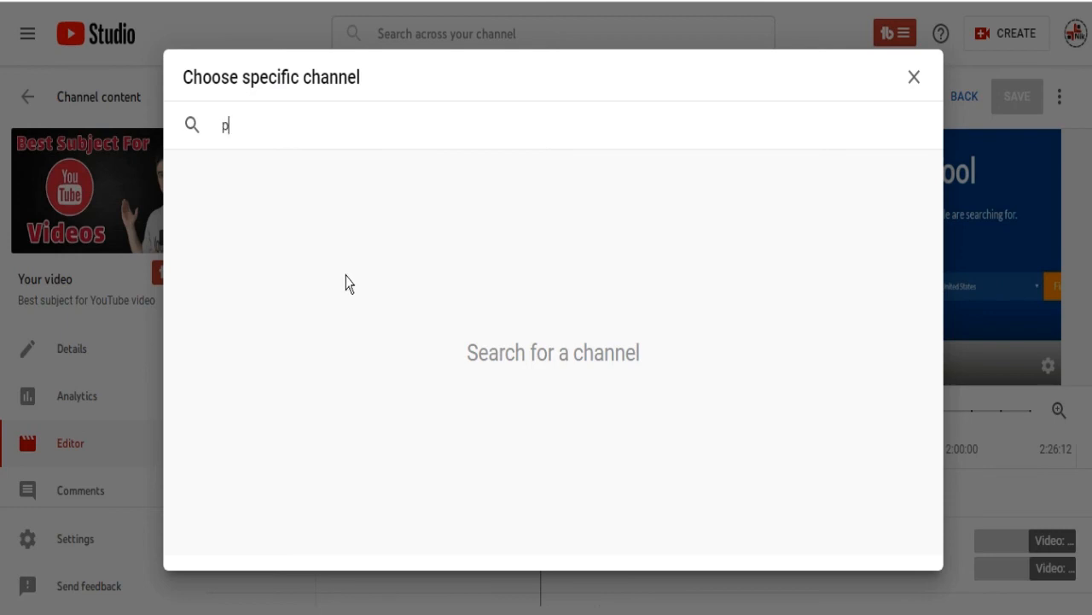
text(lusnik)
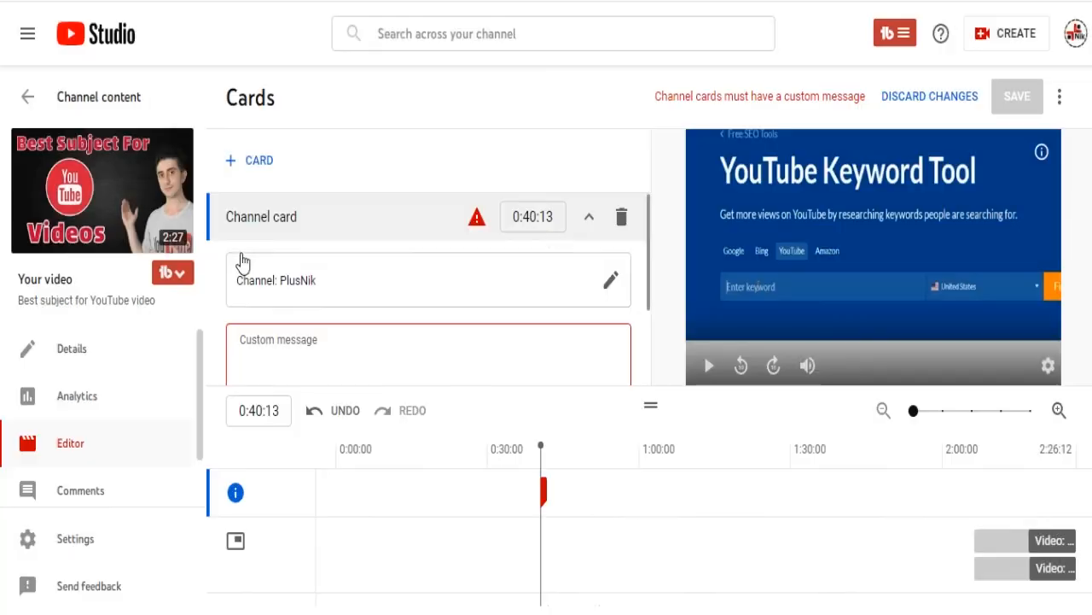
- Set both the custom message and teaser text of the channel card to "Test" and open the card in the preview
click(235, 234)
scroll(396, 333, down, 1)
scroll(394, 346, up, 1)
text(Test)
key(Tab)
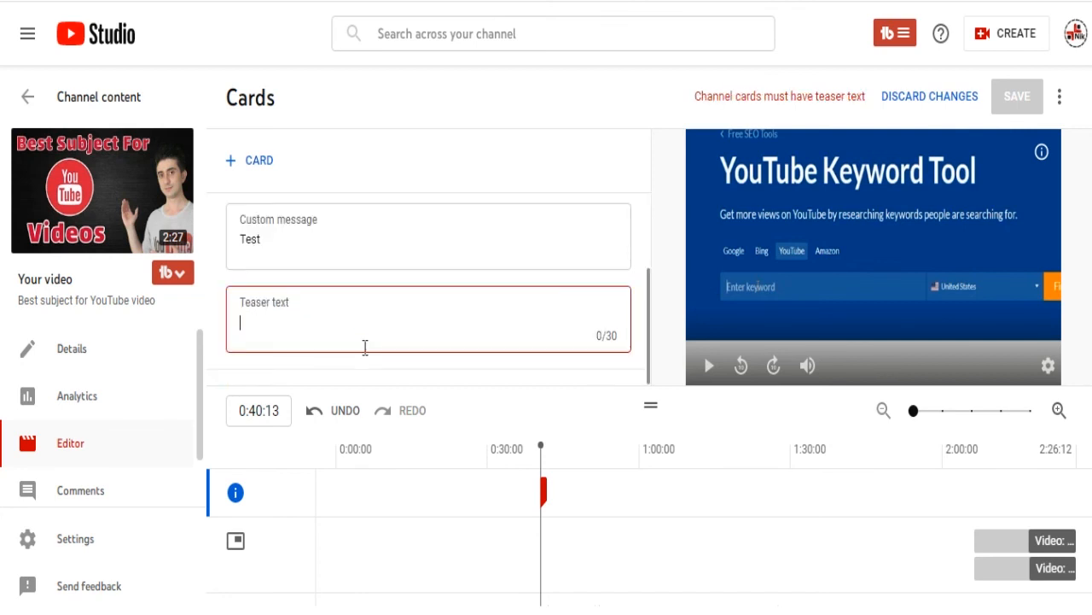
text(Test)
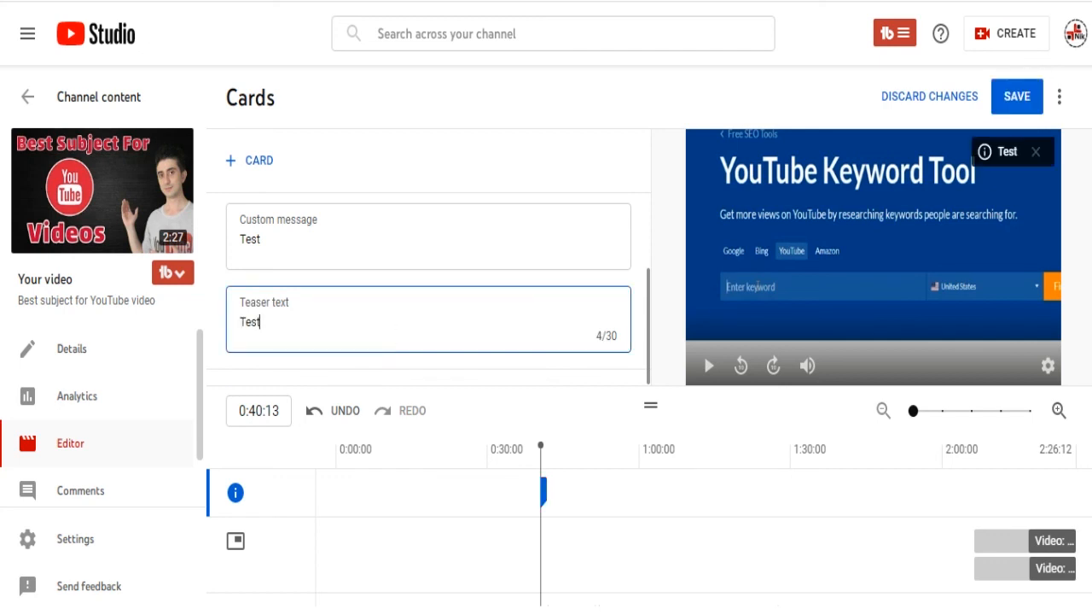
click(993, 156)
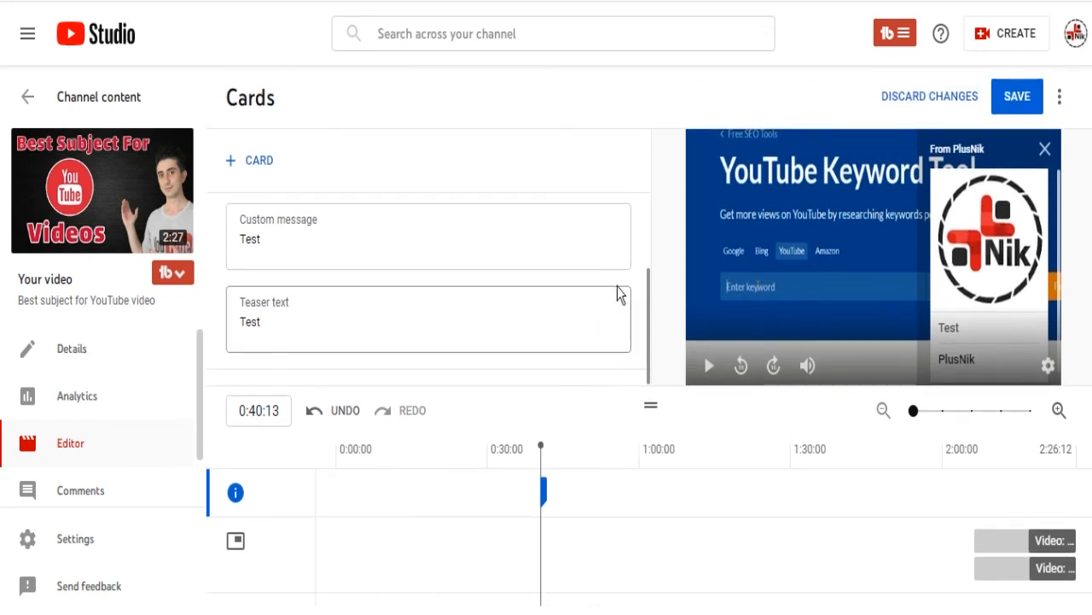
- Delete the channel card and add a playlist card at 0:40:13 that links to the YouTube Tutorials playlist
scroll(619, 290, up, 3)
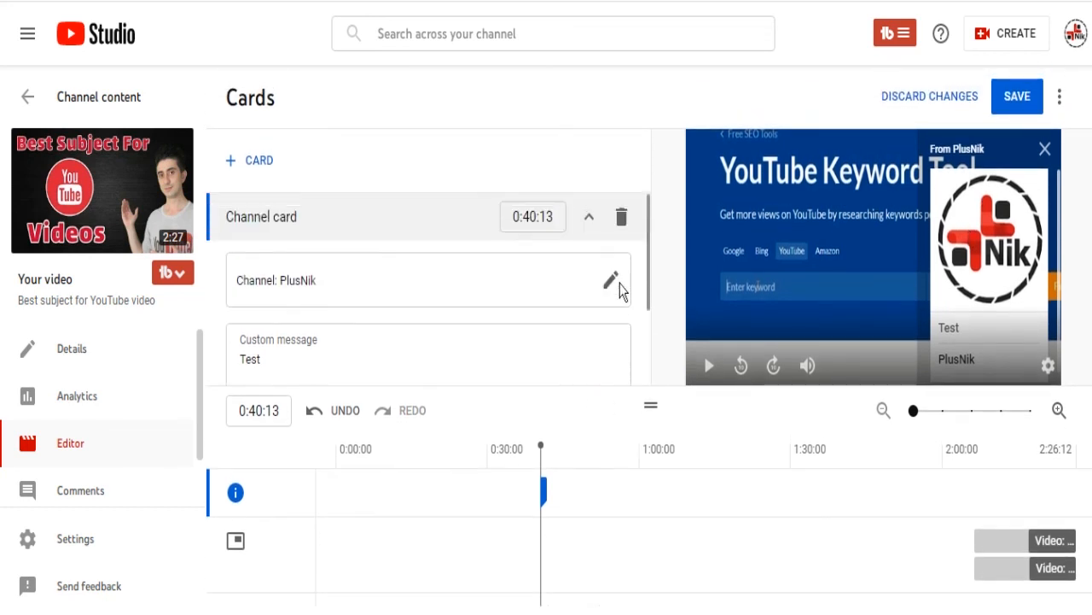
click(623, 220)
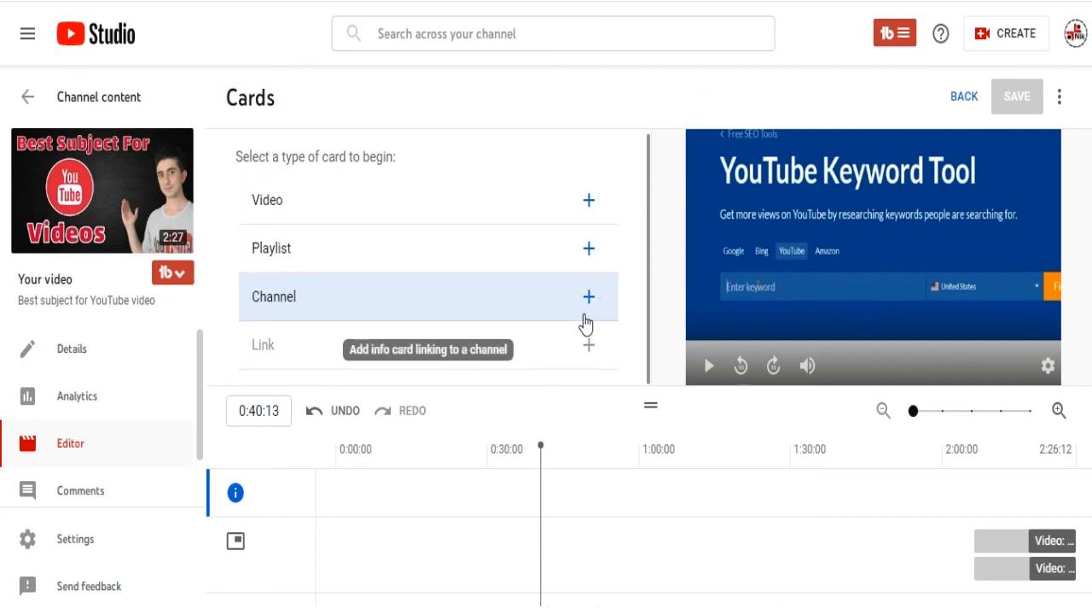
click(304, 251)
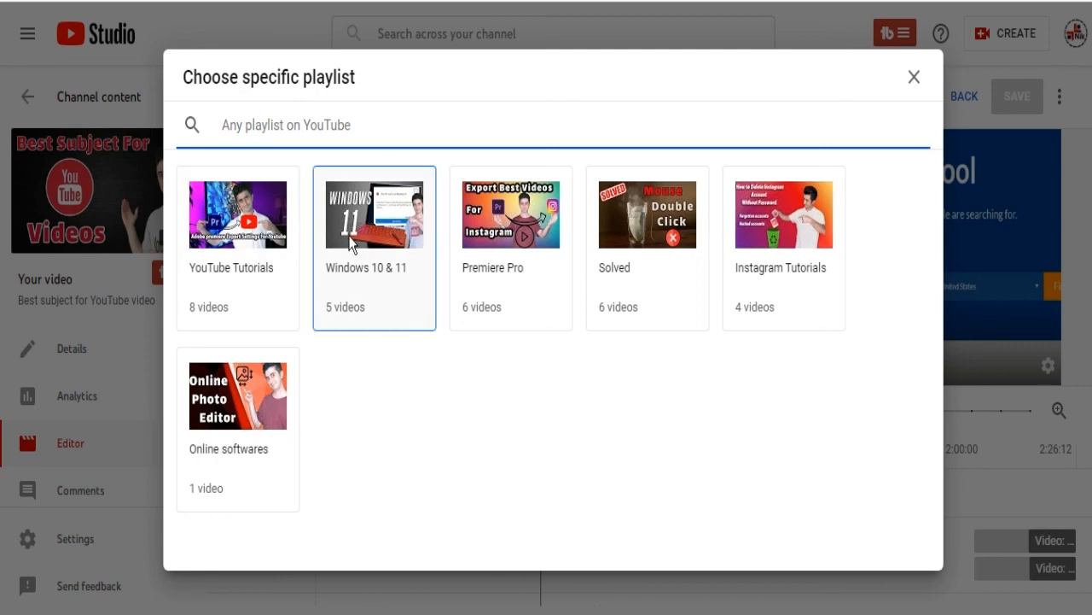
click(241, 284)
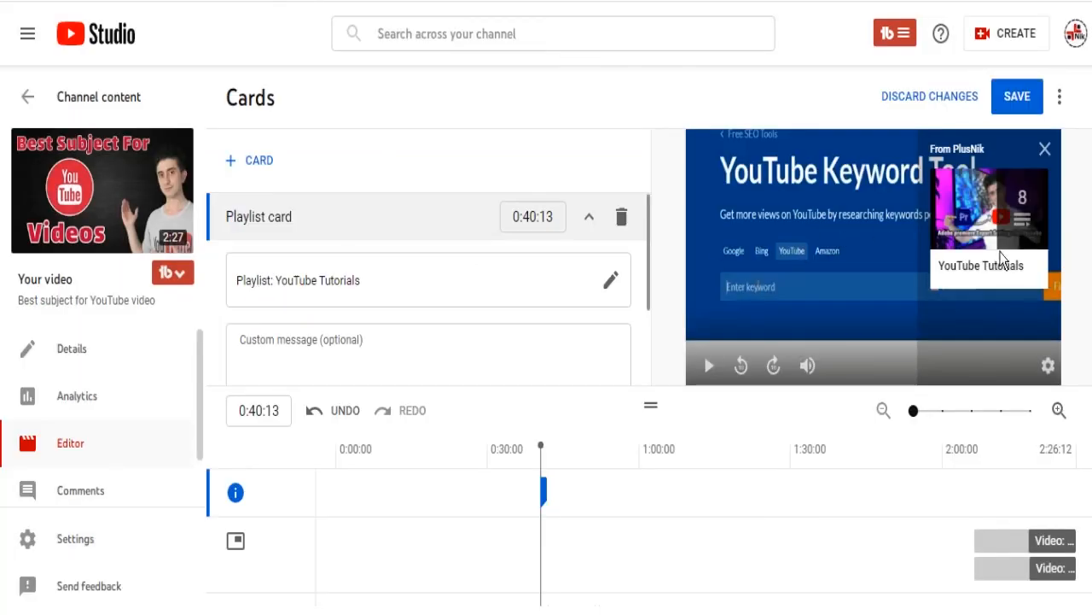
- Play the video from 0:40:13 to preview the opened playlist card and pause at 0:43:16
click(1045, 149)
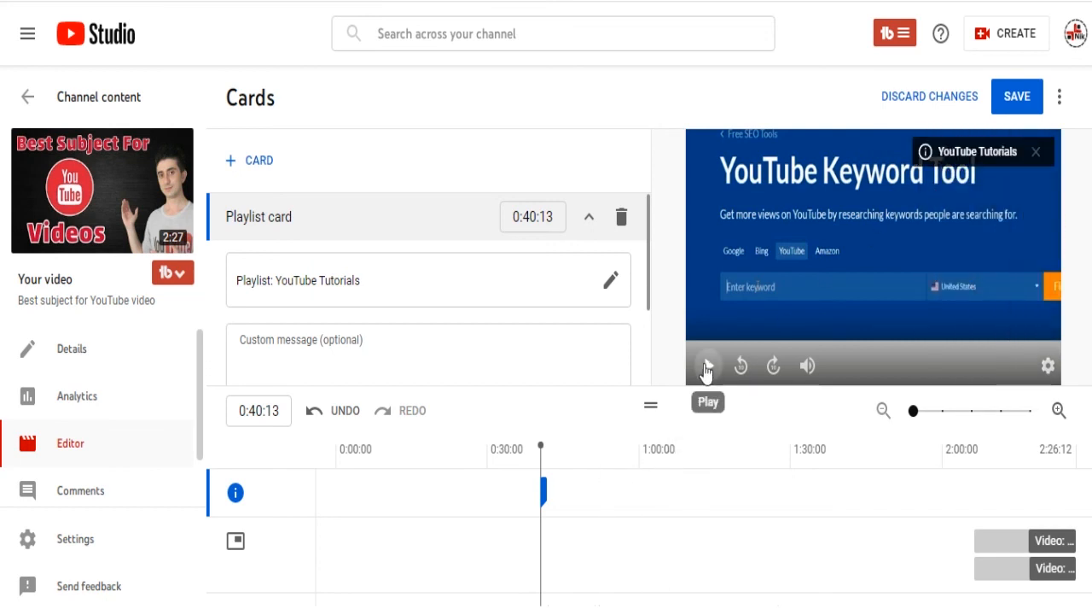
click(706, 367)
click(949, 152)
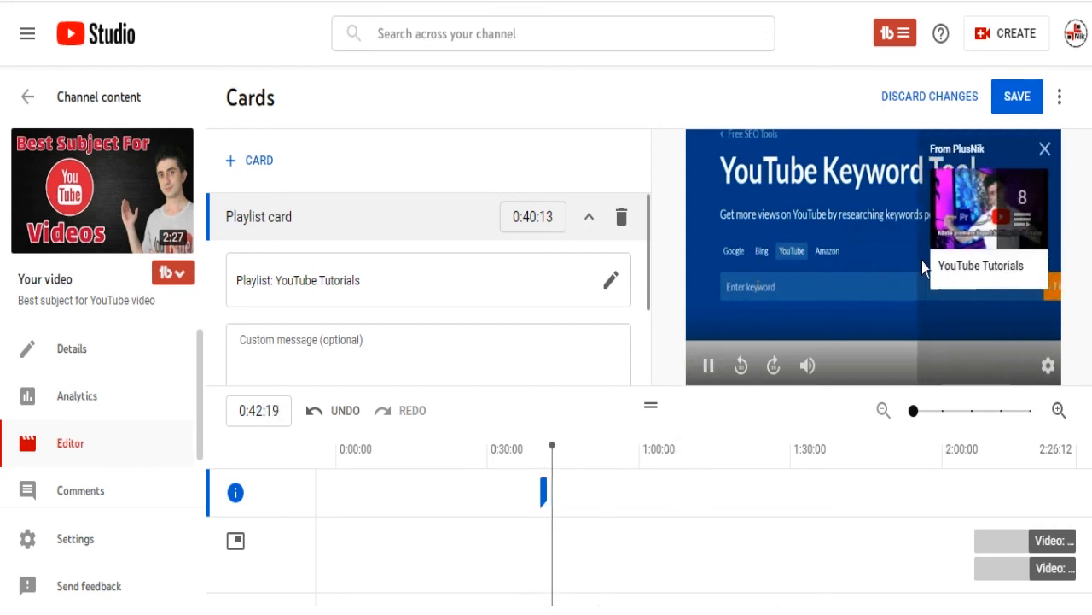
click(710, 365)
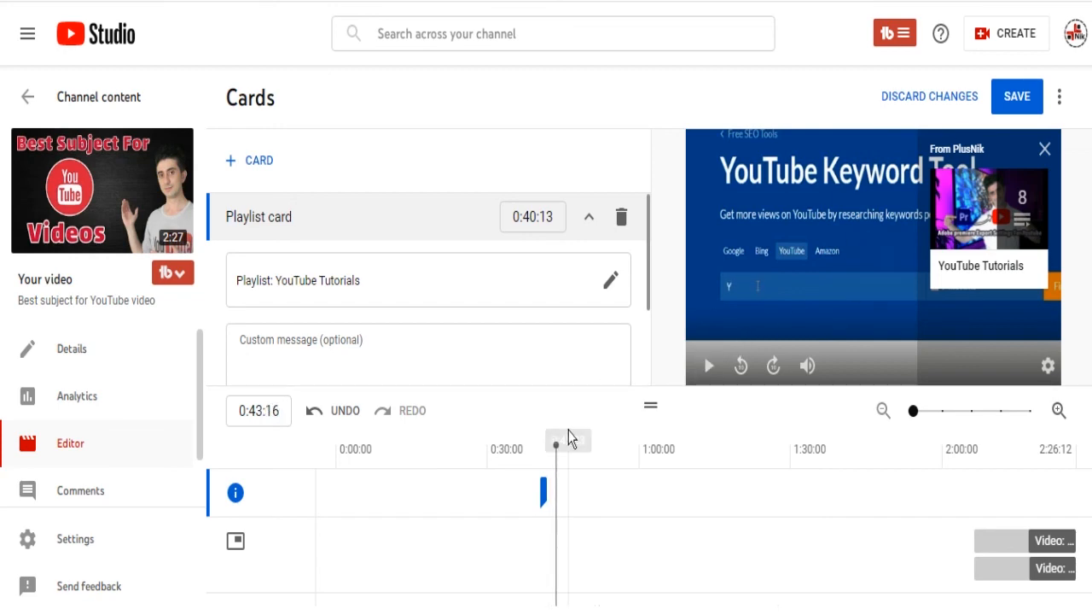